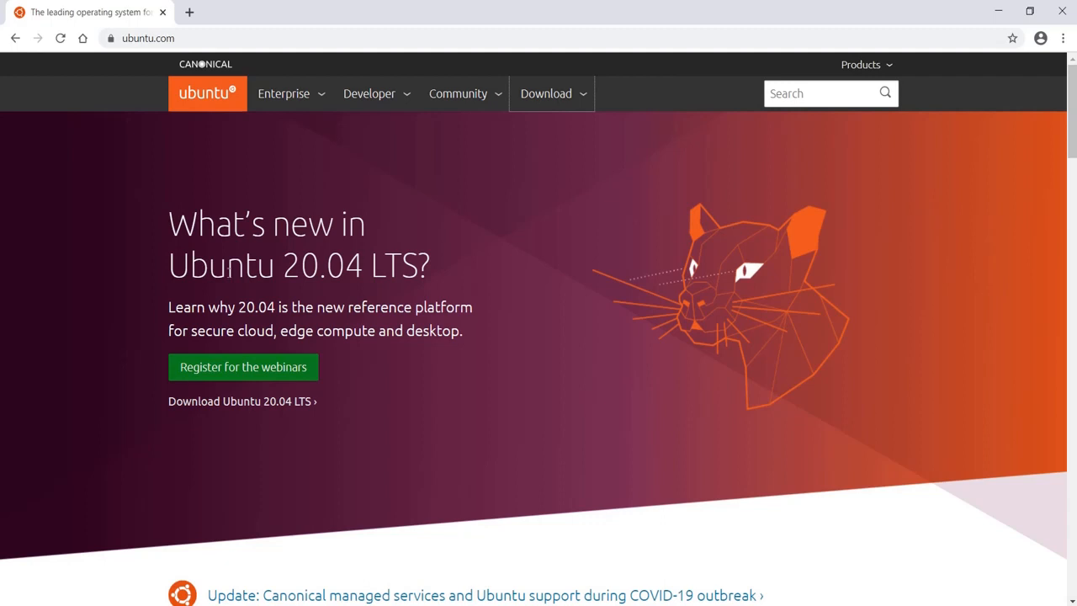
# - Highlight the Ubuntu 20.04 headline on the web page and minimize VirtualBox Manager
pyautogui.moveTo(169, 277); pyautogui.dragTo(361, 268)
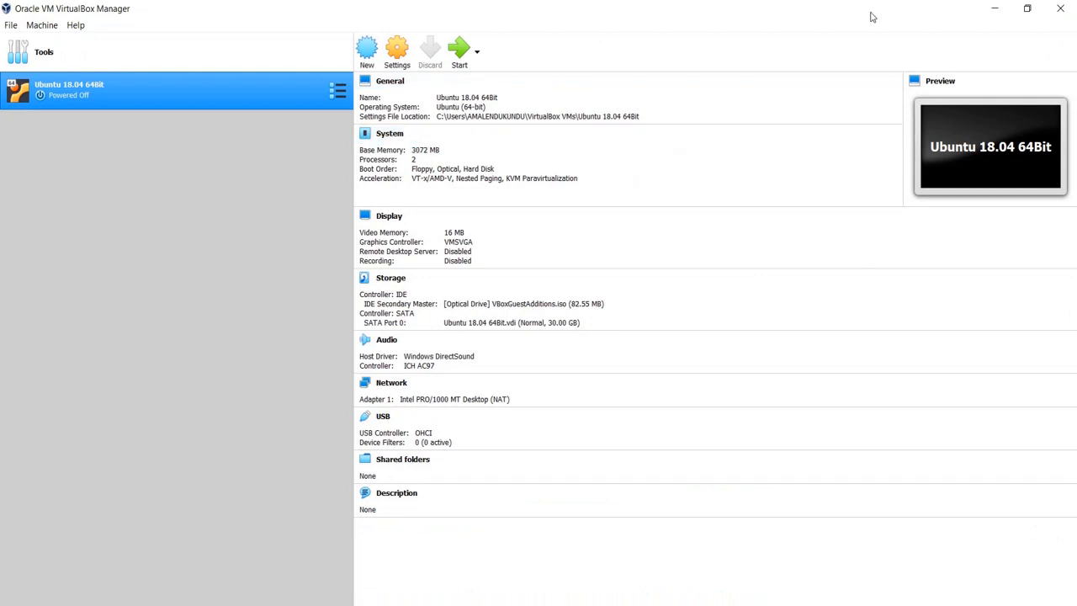
pyautogui.click(994, 8)
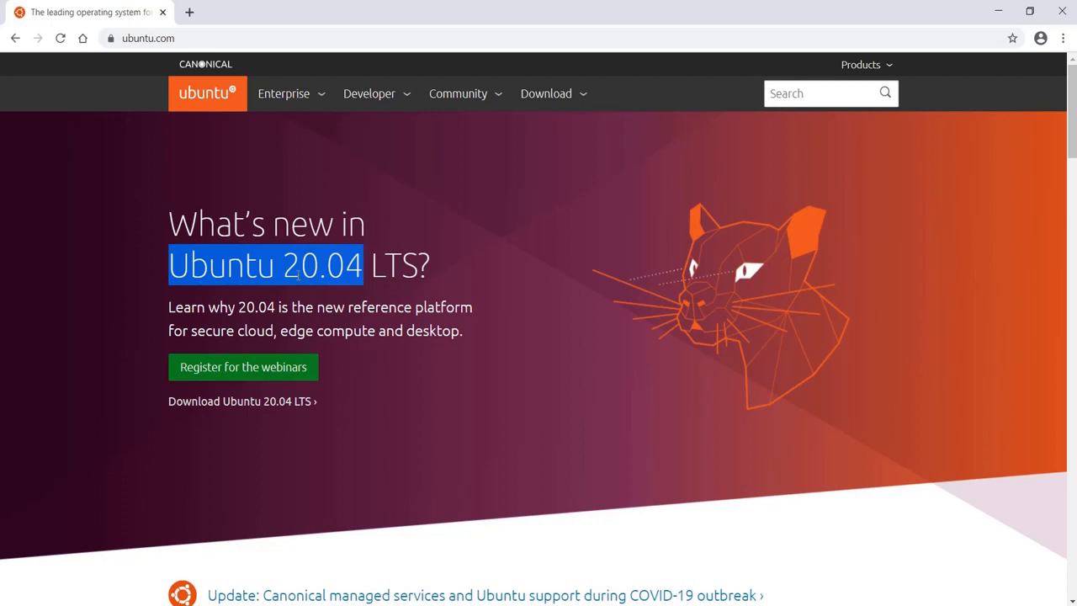
pyautogui.click(333, 267)
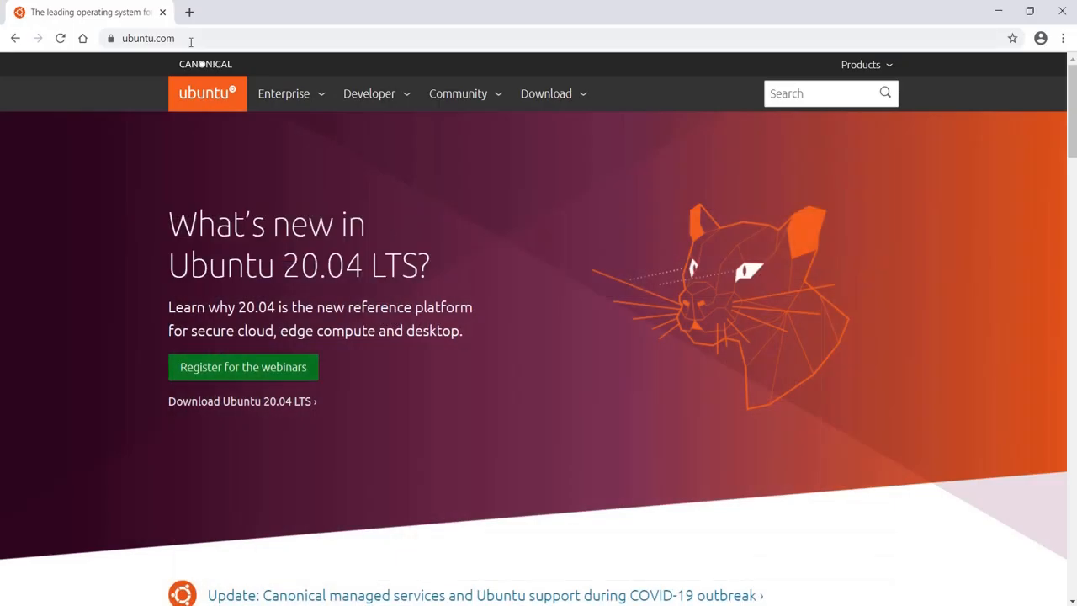
# - Start the Ubuntu Desktop 20.04 LTS download, cancelling the Save As prompt for the ISO
pyautogui.click(190, 40)
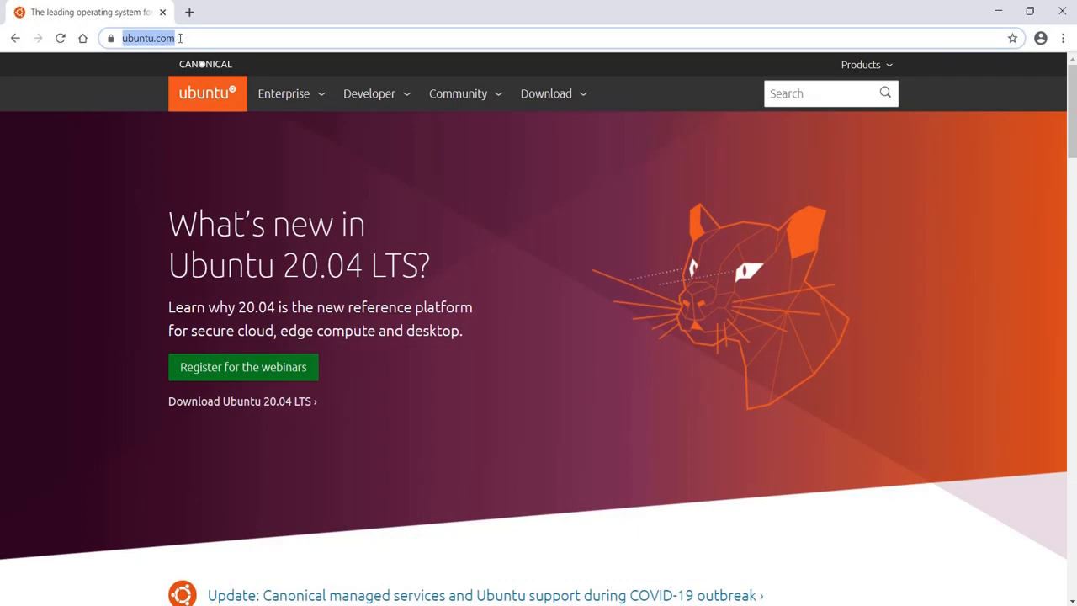
pyautogui.click(584, 99)
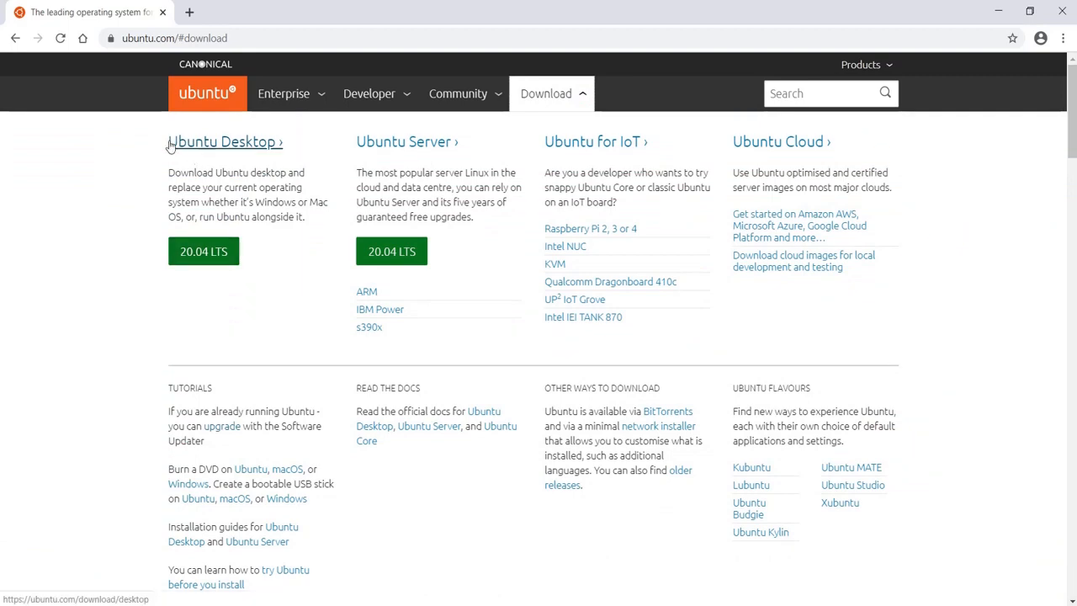
pyautogui.click(208, 263)
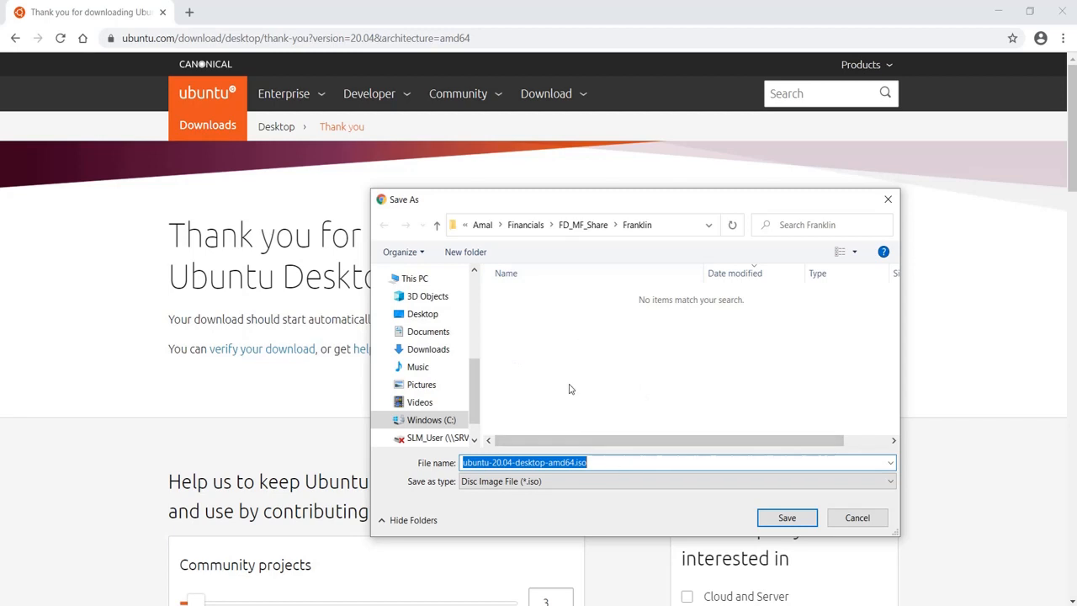
pyautogui.click(851, 517)
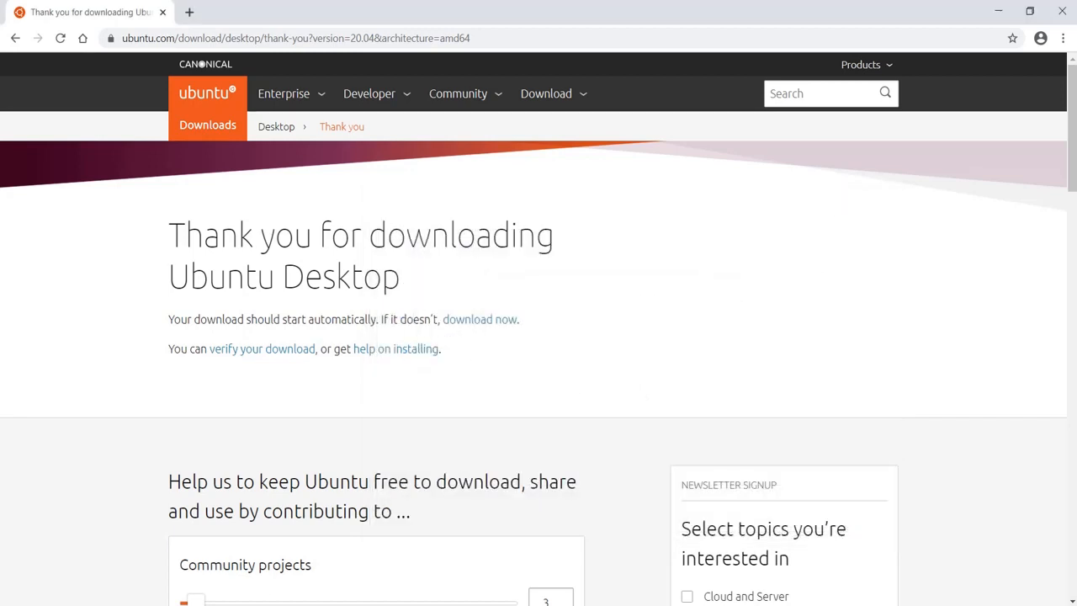
pyautogui.click(191, 605)
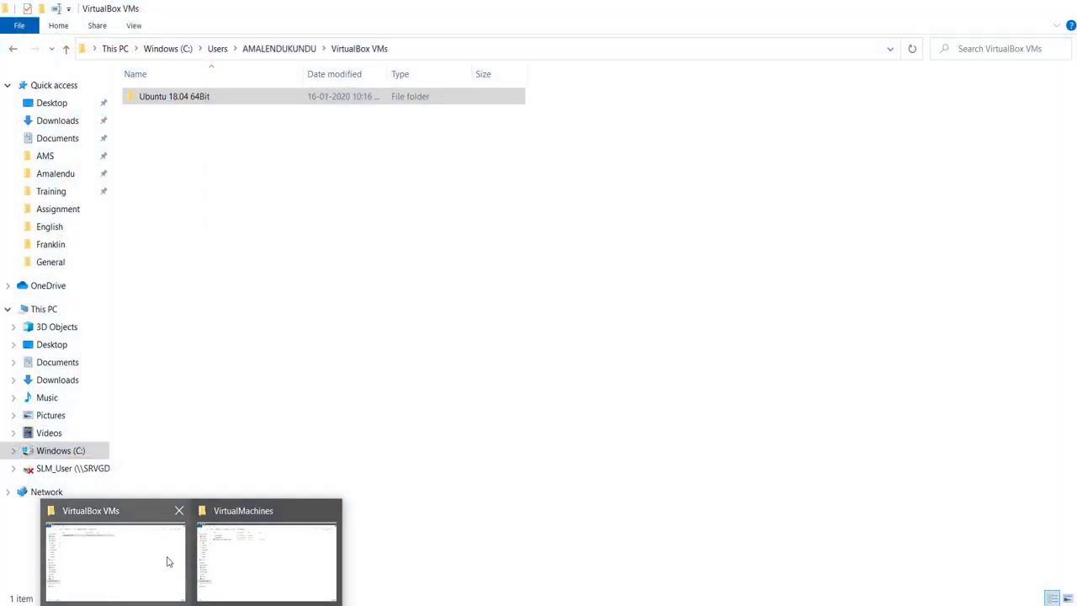
# - Confirm ubuntu-20.04-desktop-amd64.iso is in the Ubuntu_20_04 folder, then return to VirtualBox Manager
pyautogui.click(253, 560)
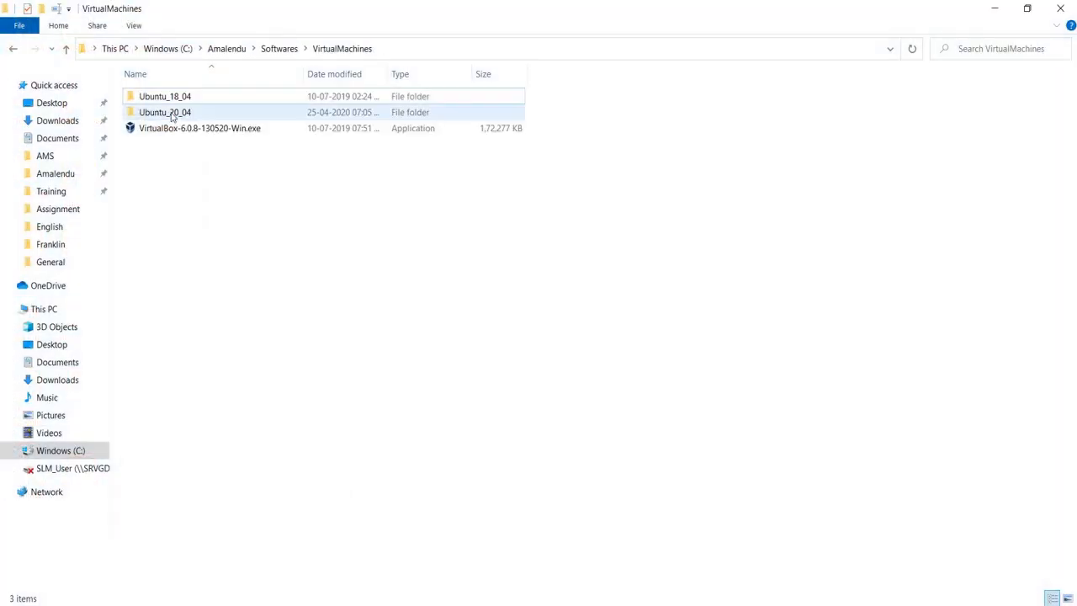
pyautogui.doubleClick(168, 110)
pyautogui.click(218, 99)
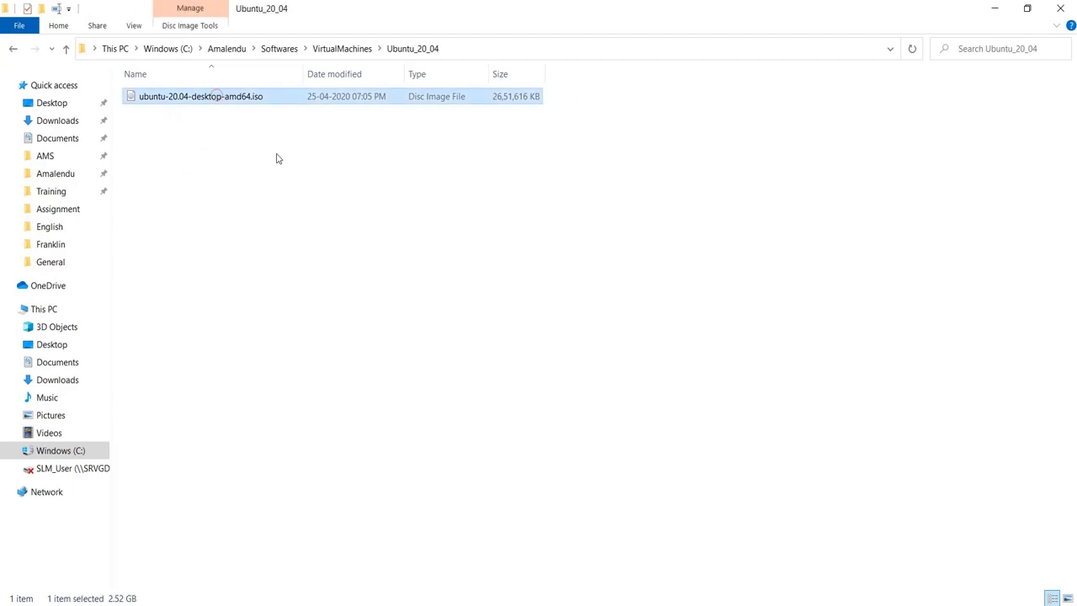
pyautogui.click(331, 242)
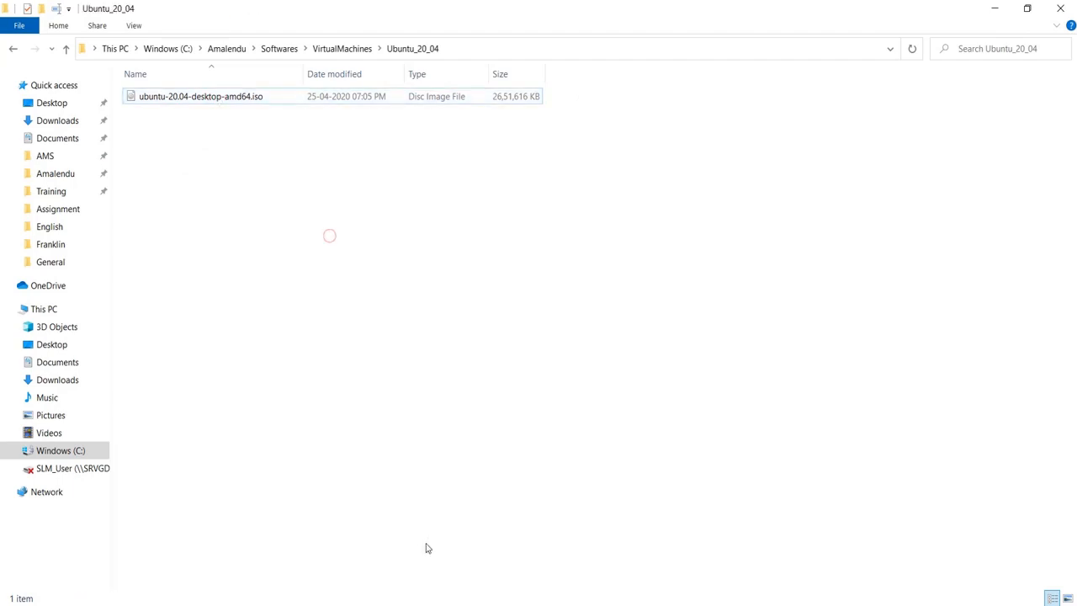
pyautogui.click(362, 564)
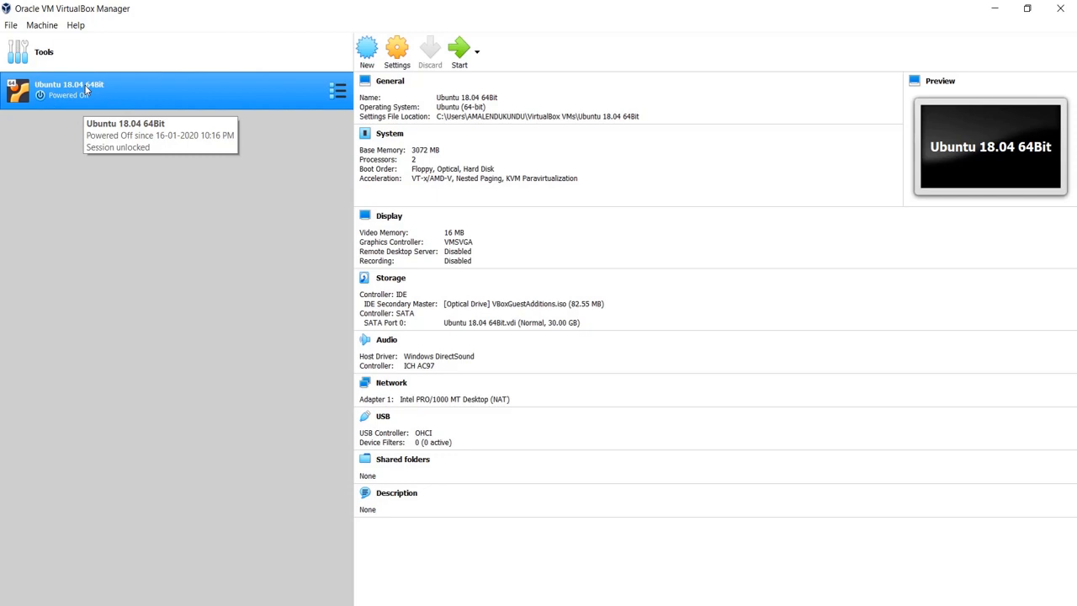
# - Create a new VM named 'Ubuntu 20.04 64 Bit' with type Linux, version Ubuntu (64-bit)
pyautogui.click(368, 50)
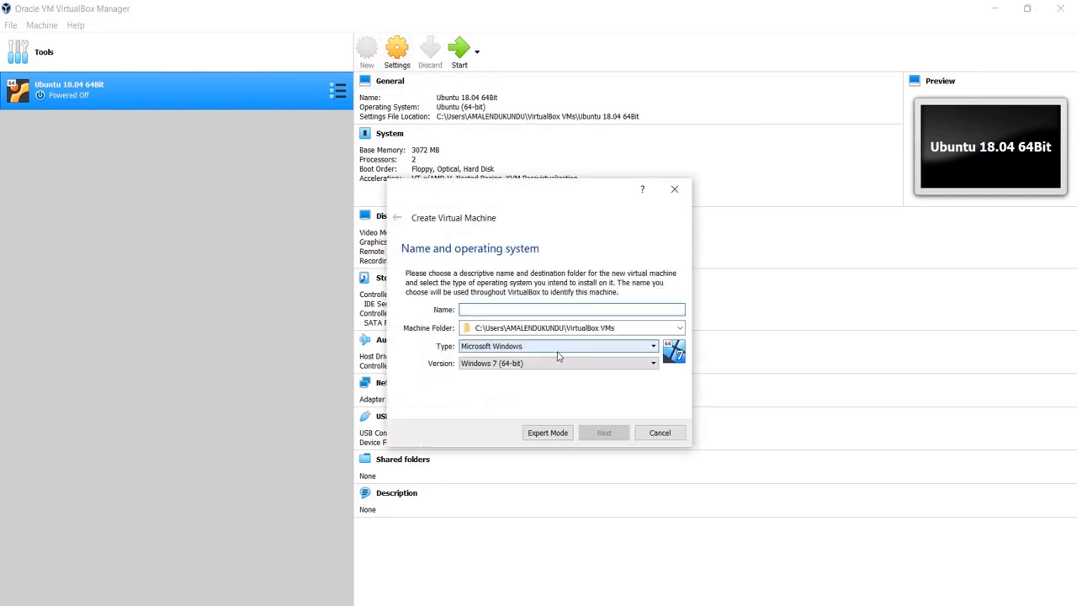
pyautogui.write('Ubuntu 20.04 64 Bit')
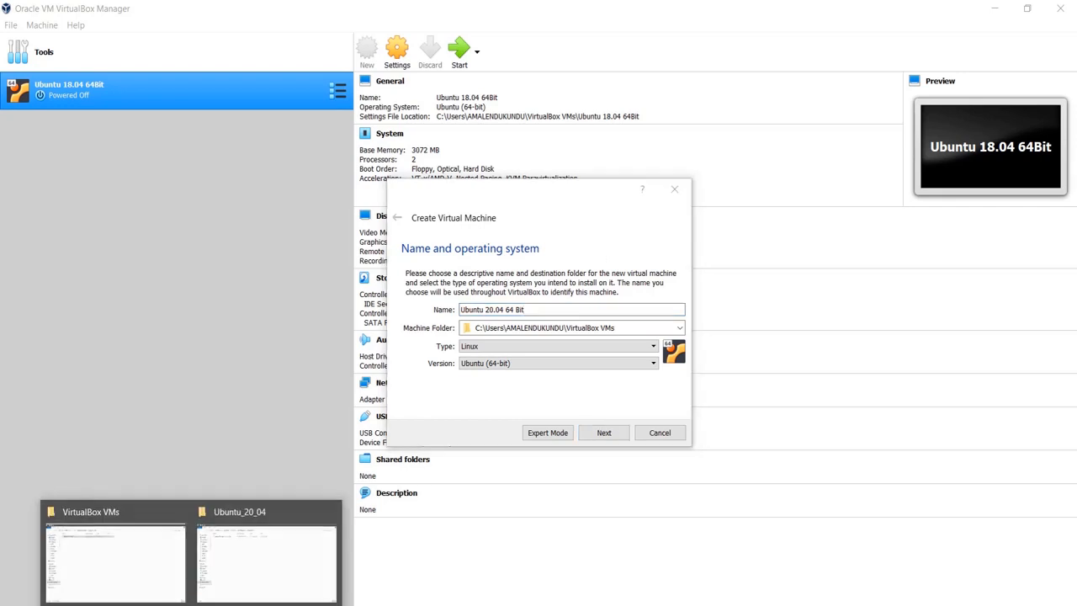
pyautogui.click(180, 567)
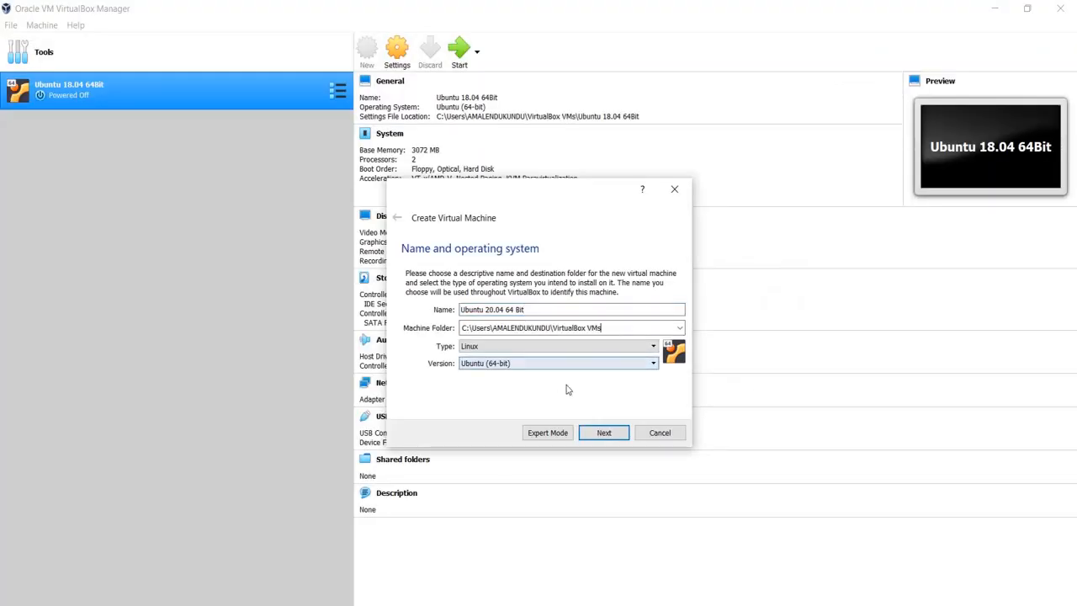
pyautogui.click(502, 364)
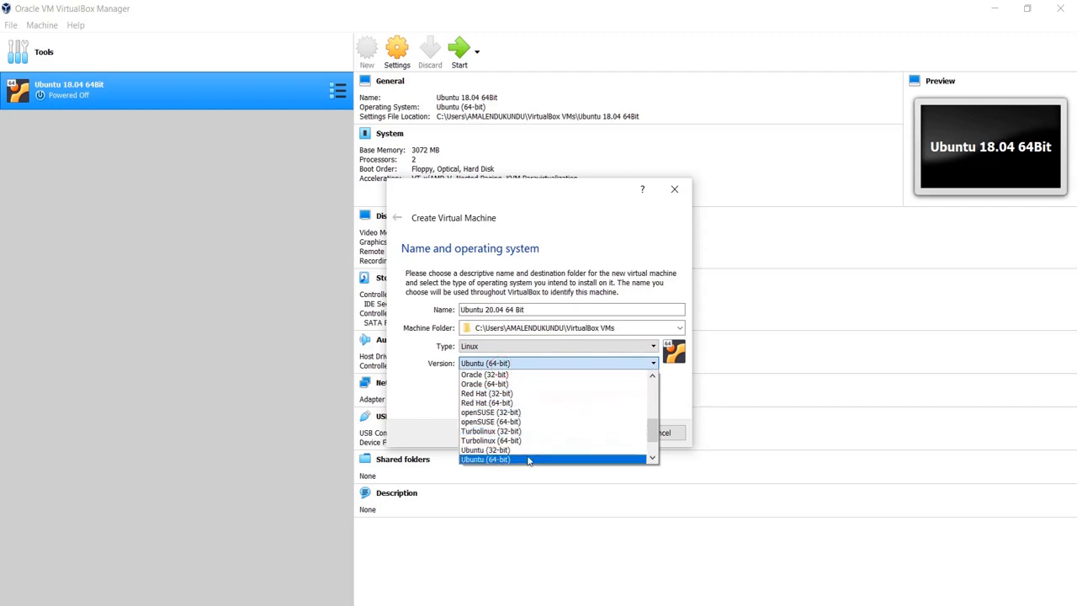
pyautogui.click(425, 395)
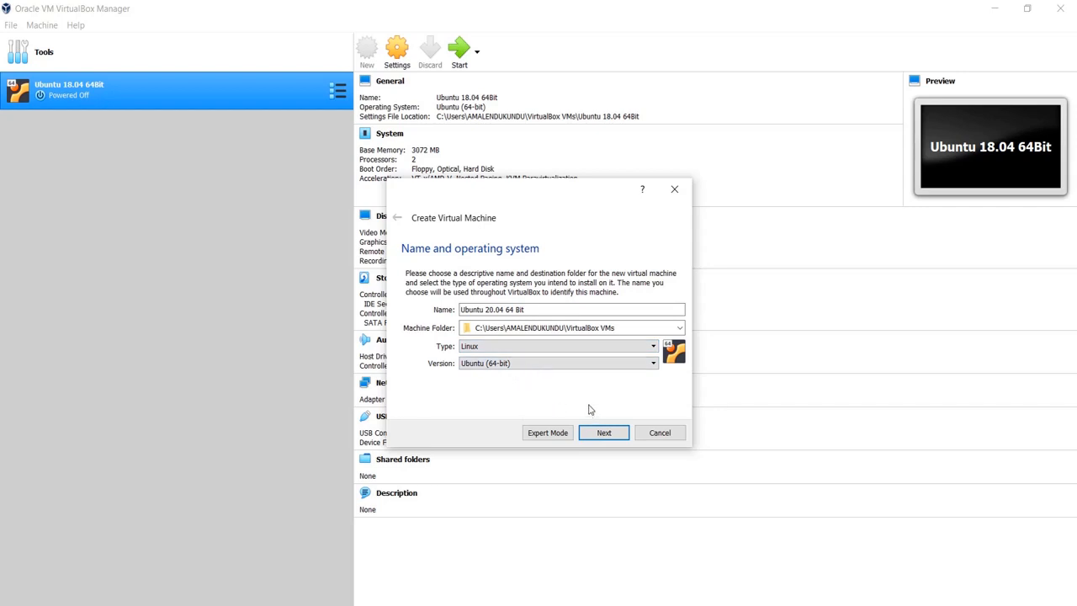
pyautogui.click(600, 434)
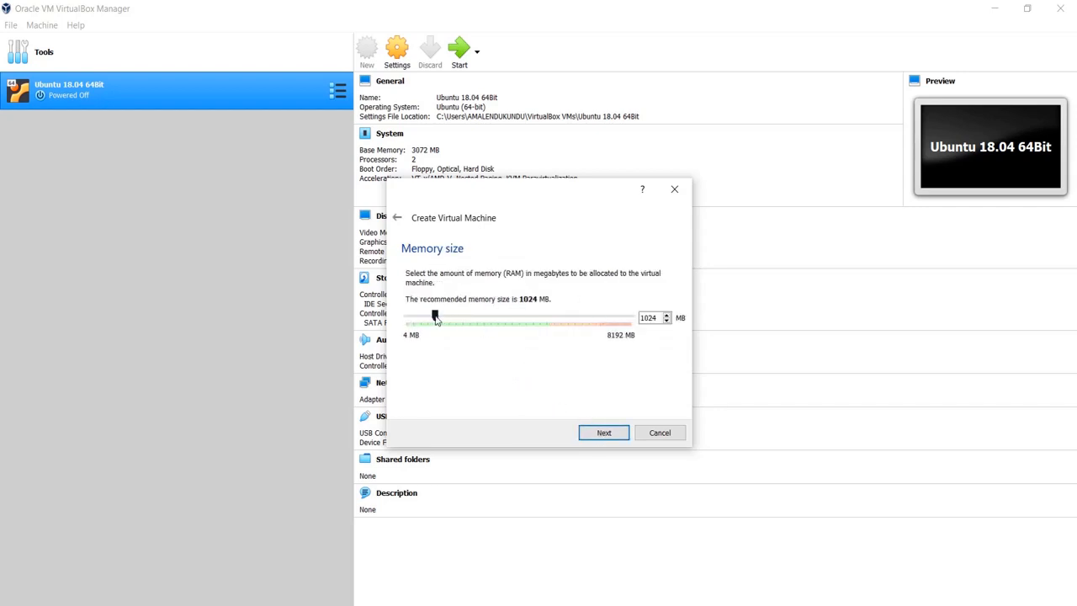
# - Set the VM's memory to 4096 MB and choose to create a new virtual hard disk
pyautogui.moveTo(435, 316); pyautogui.dragTo(520, 318)
pyautogui.click(602, 434)
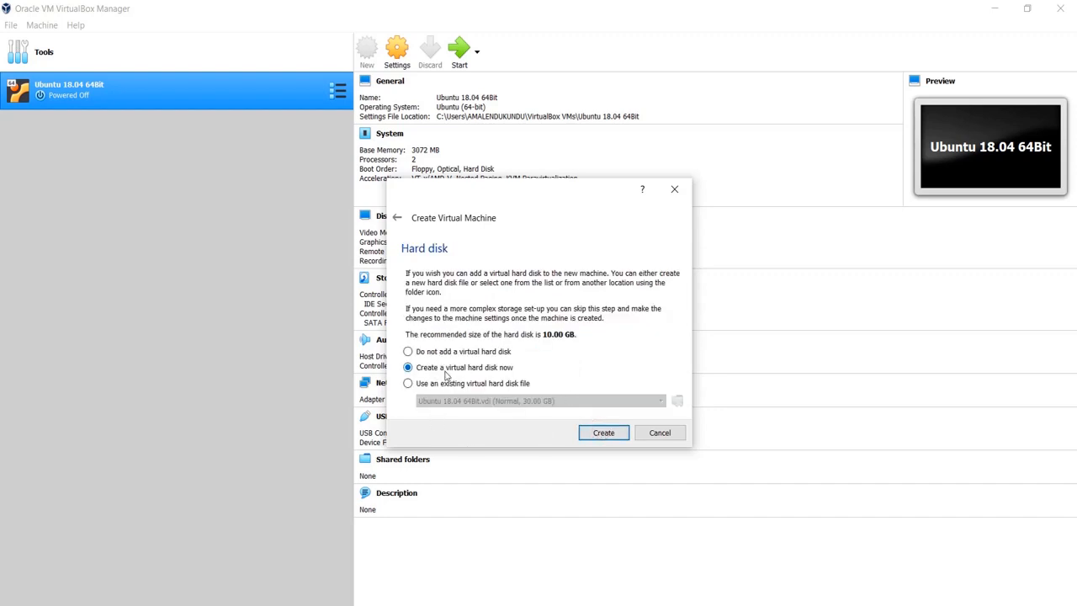
pyautogui.click(604, 434)
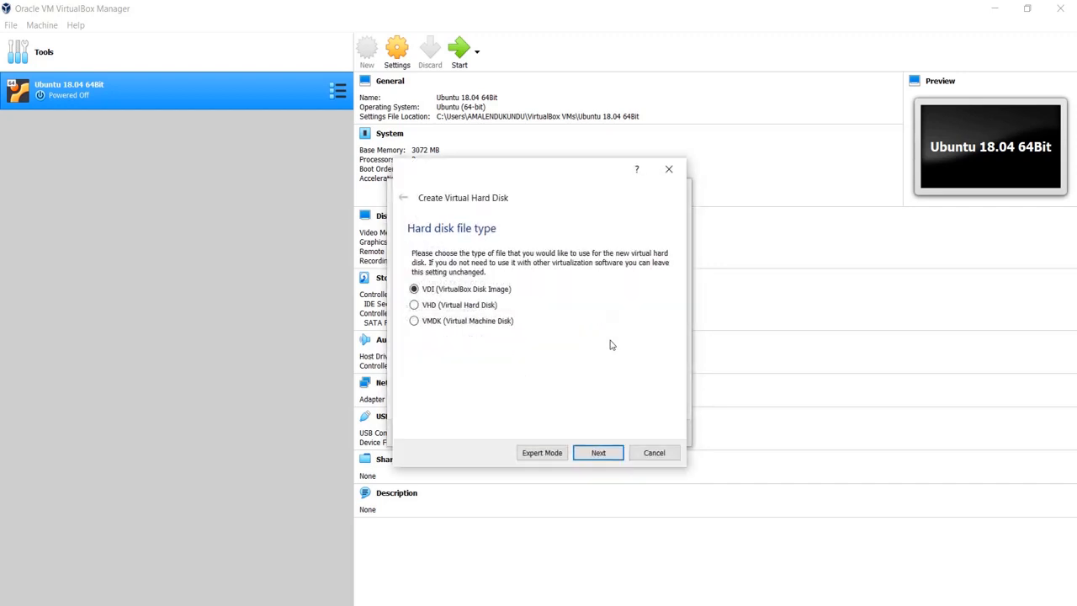
# - Create a dynamically allocated 40 GB VDI hard disk for the VM
pyautogui.click(599, 453)
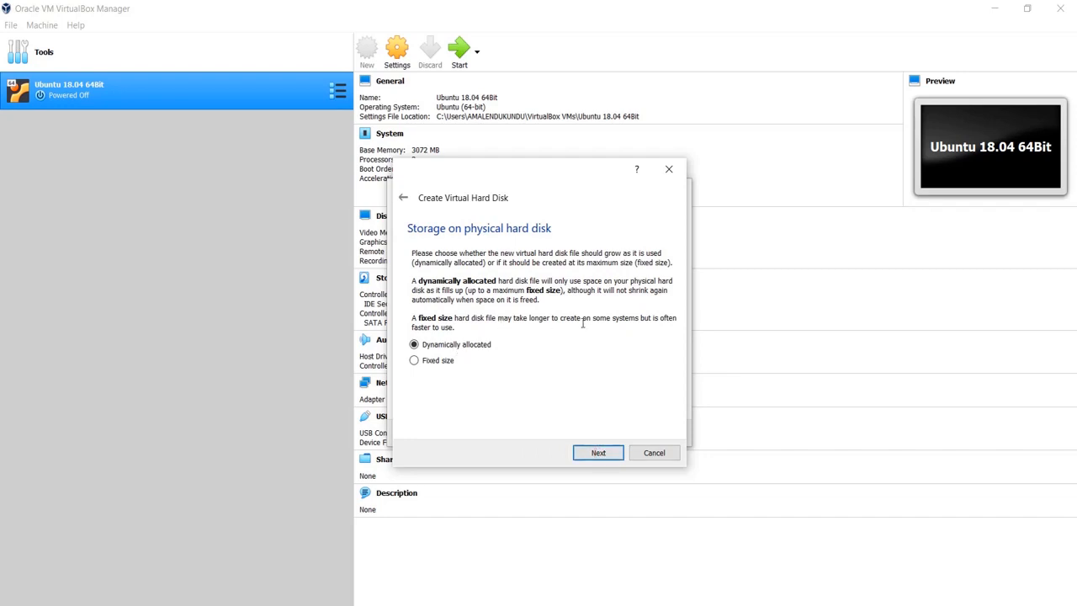
pyautogui.click(595, 456)
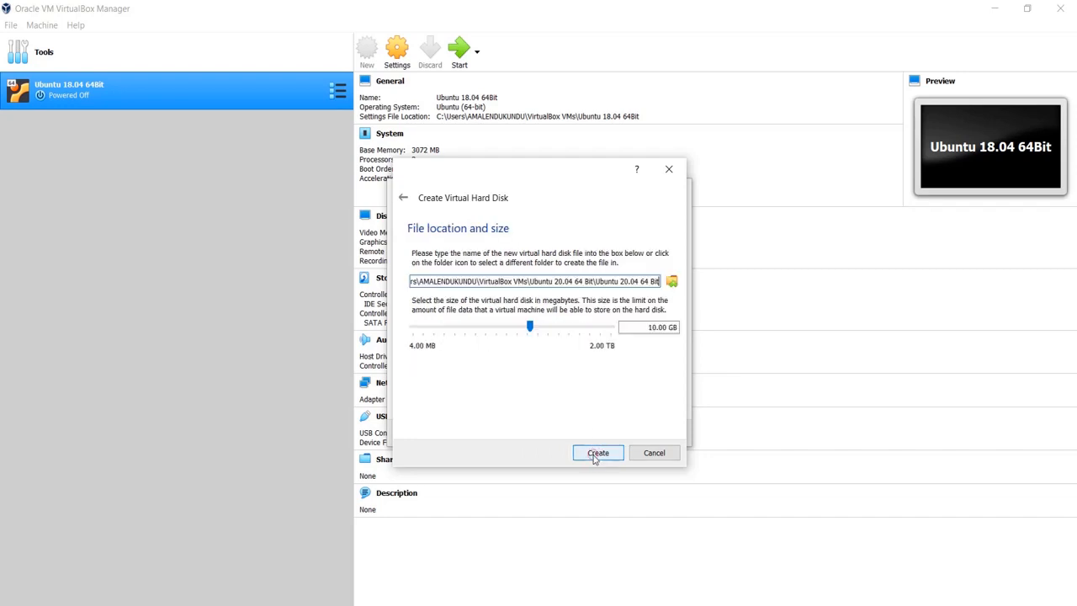
pyautogui.moveTo(529, 331); pyautogui.dragTo(551, 330)
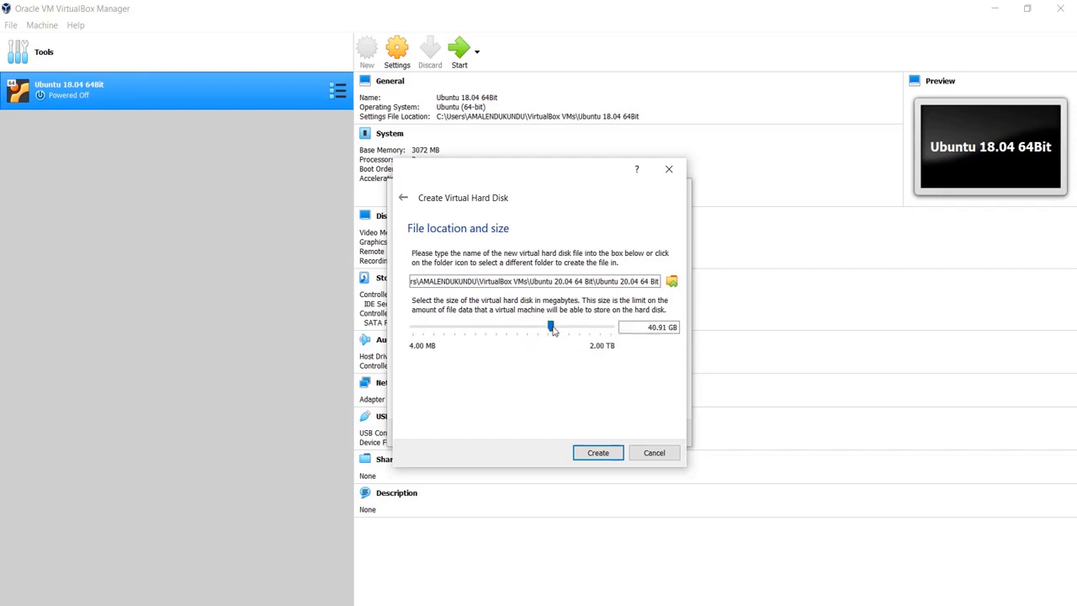
pyautogui.click(671, 328)
pyautogui.press('BackSpace')
pyautogui.press('BackSpace')
pyautogui.press('BackSpace')
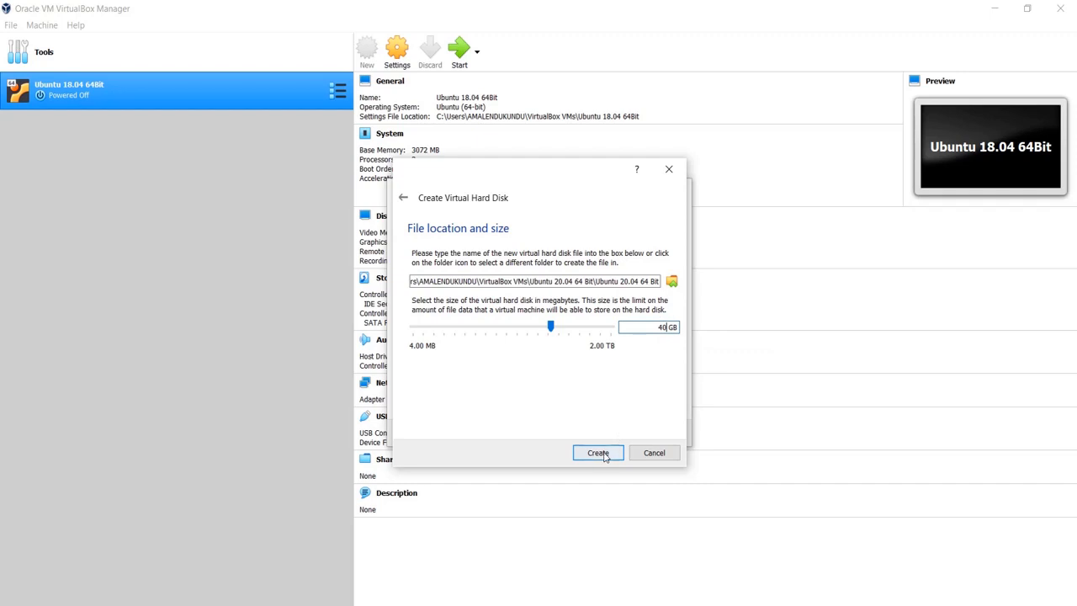
pyautogui.click(600, 454)
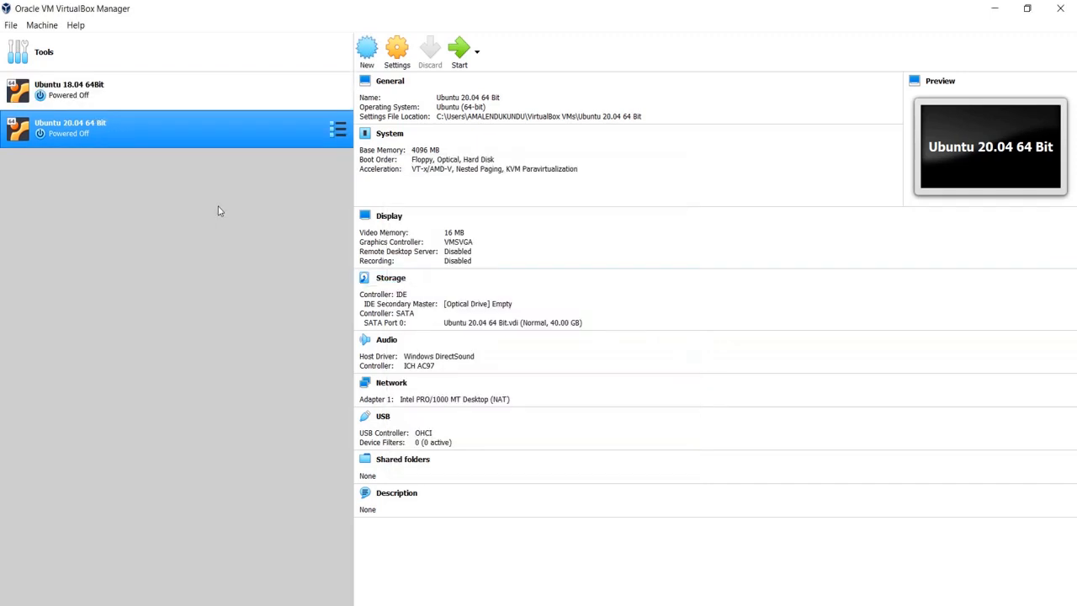
# - Set Shared Clipboard and Drag'n'Drop to Bidirectional, then view System's 4096 MB base memory
pyautogui.click(399, 52)
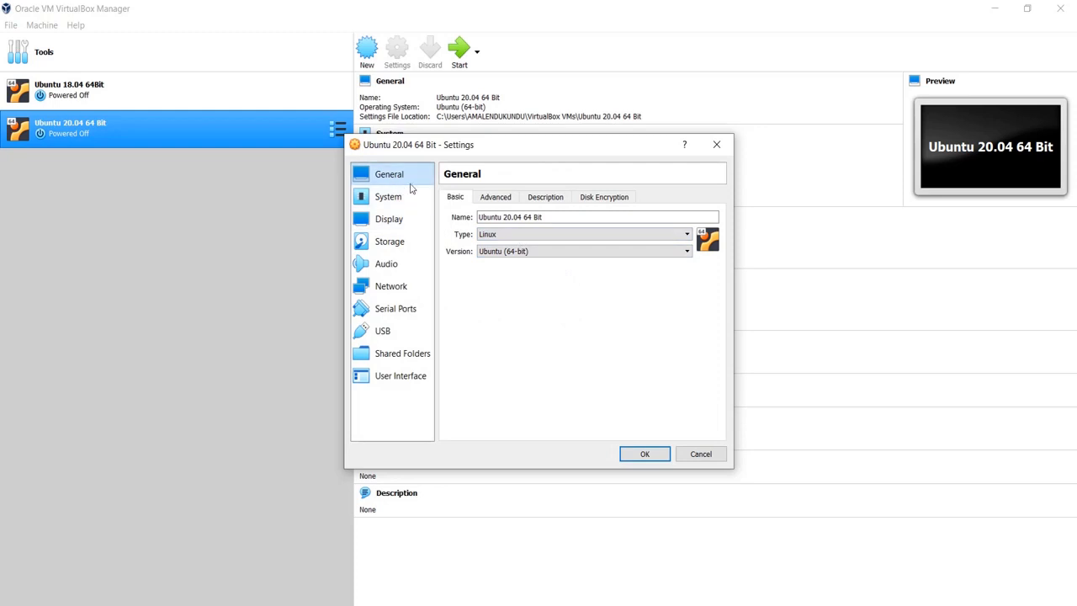
pyautogui.click(506, 200)
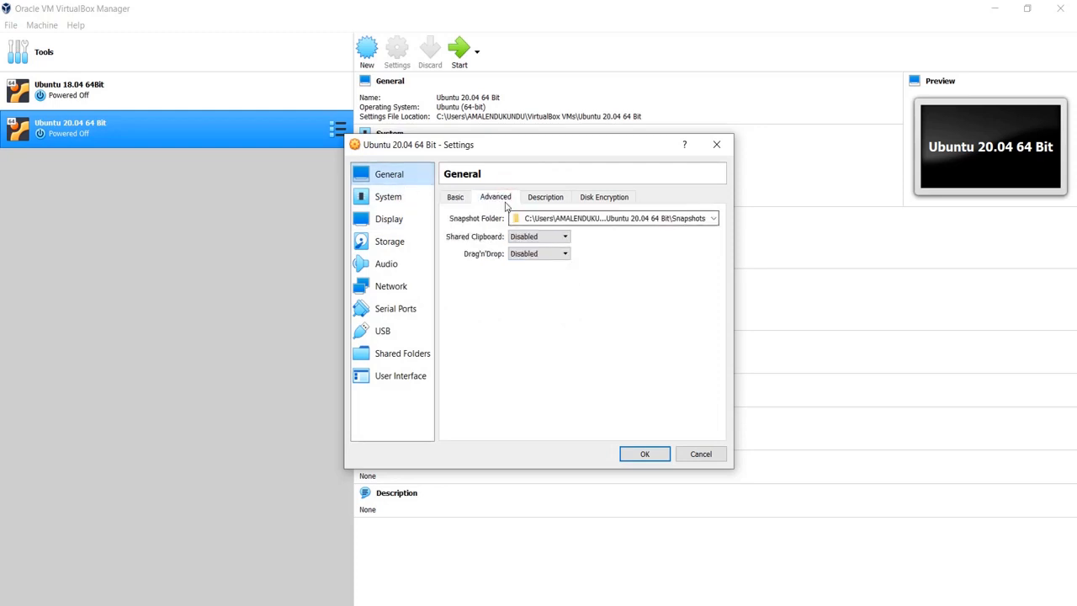
pyautogui.click(551, 237)
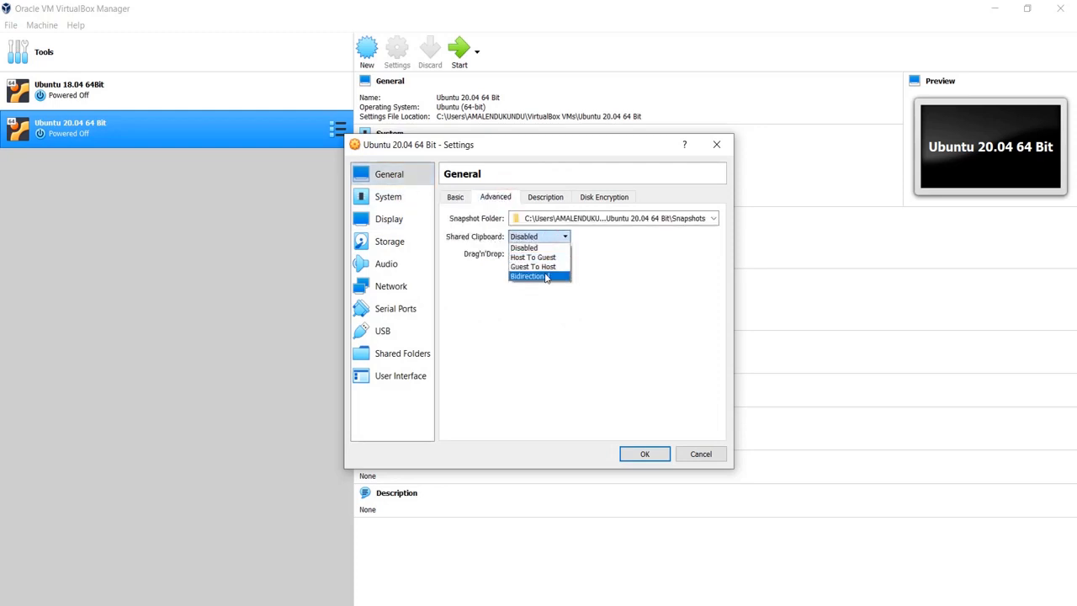
pyautogui.click(551, 276)
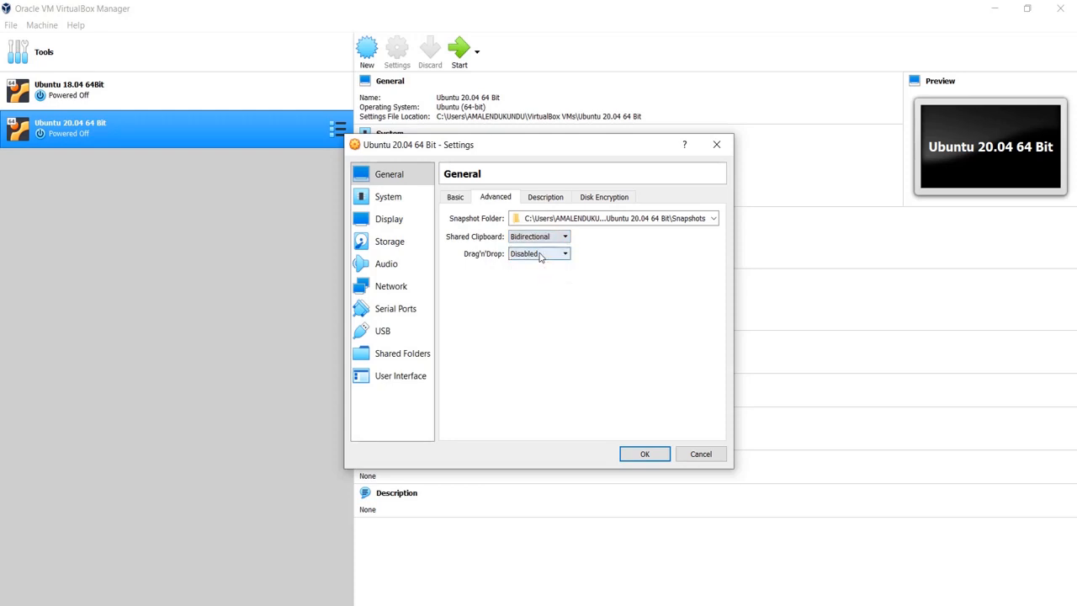
pyautogui.click(540, 255)
pyautogui.click(539, 293)
pyautogui.click(456, 197)
pyautogui.click(388, 196)
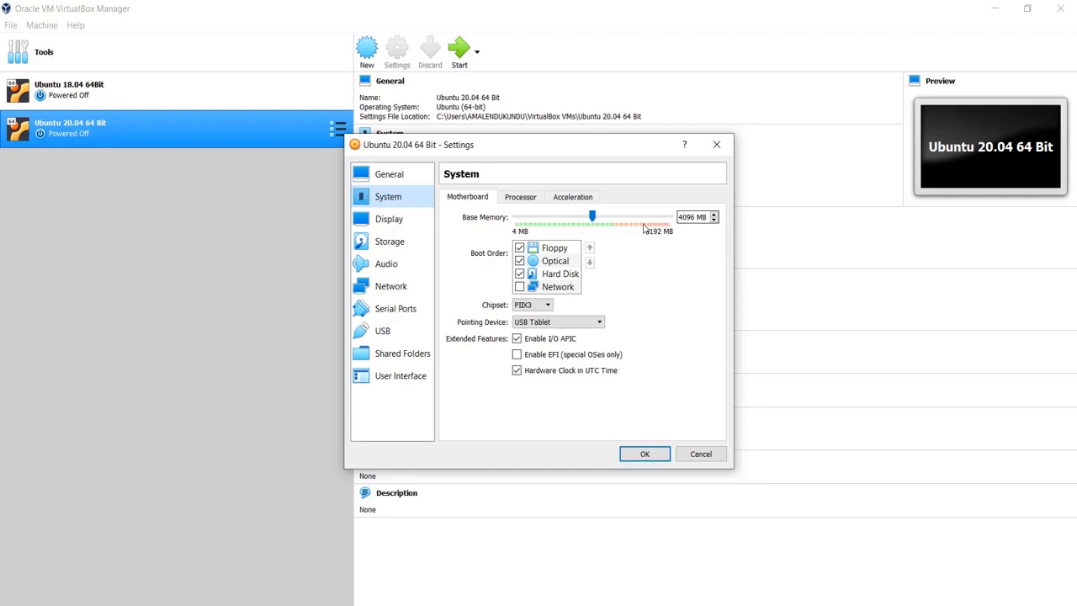
# - Give the VM 3 processors and move on to its Storage settings
pyautogui.click(520, 197)
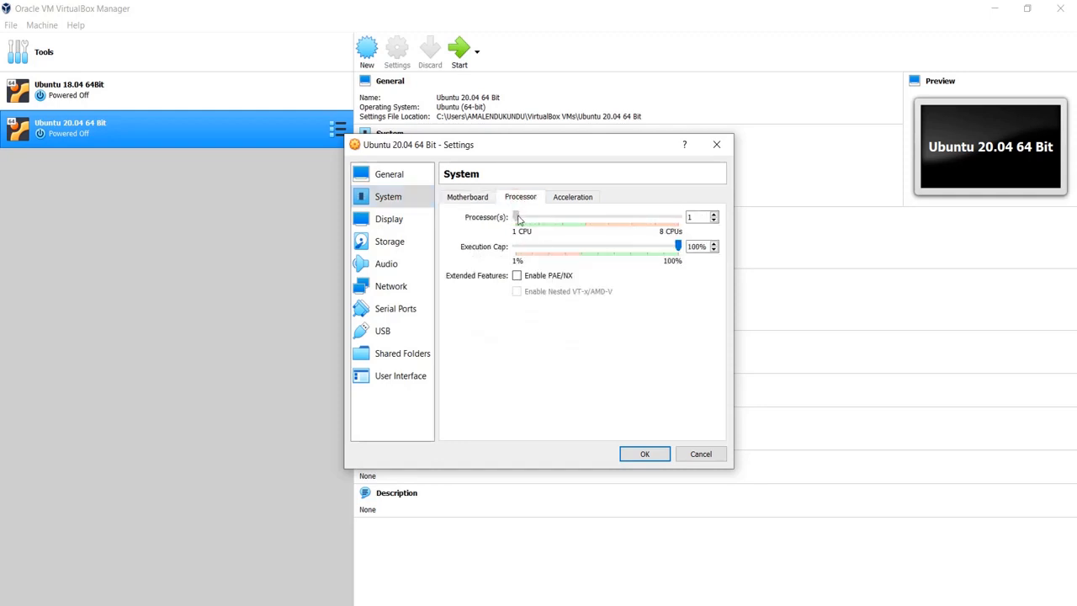
pyautogui.moveTo(517, 218); pyautogui.dragTo(561, 219)
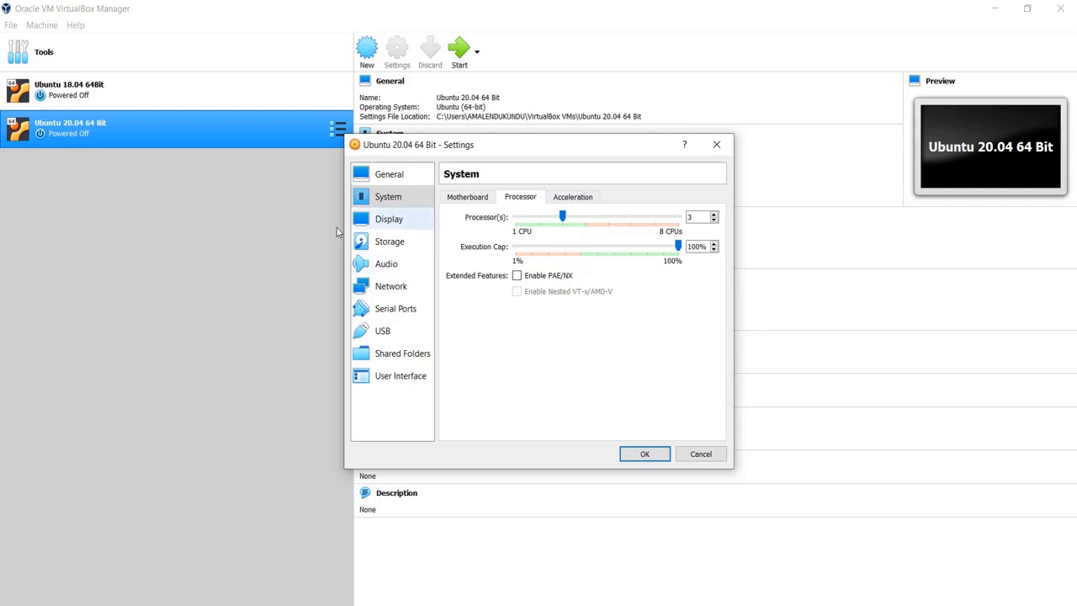
pyautogui.click(393, 223)
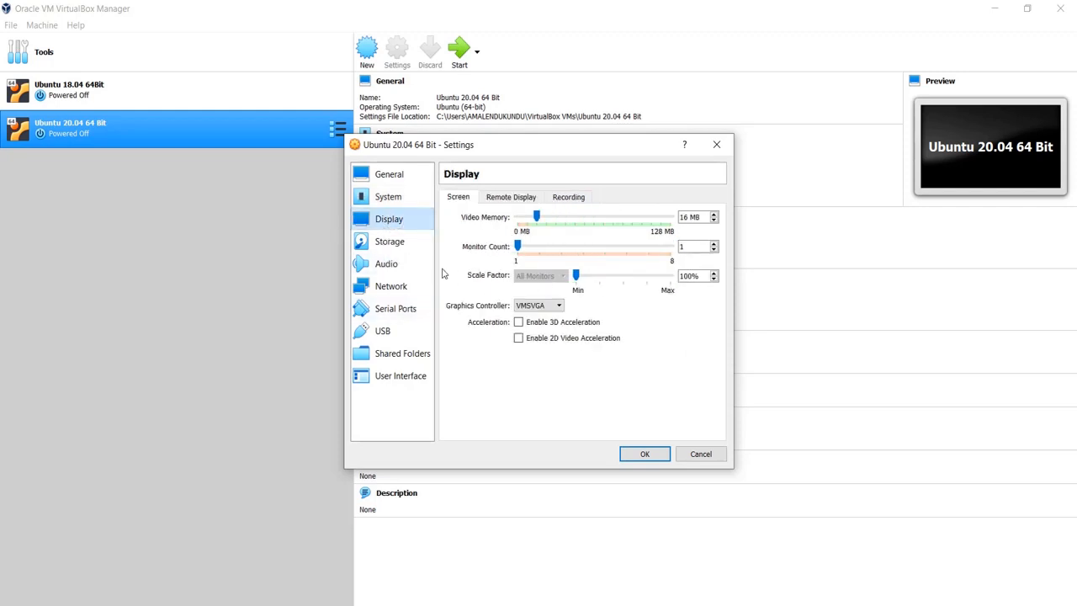
pyautogui.click(390, 243)
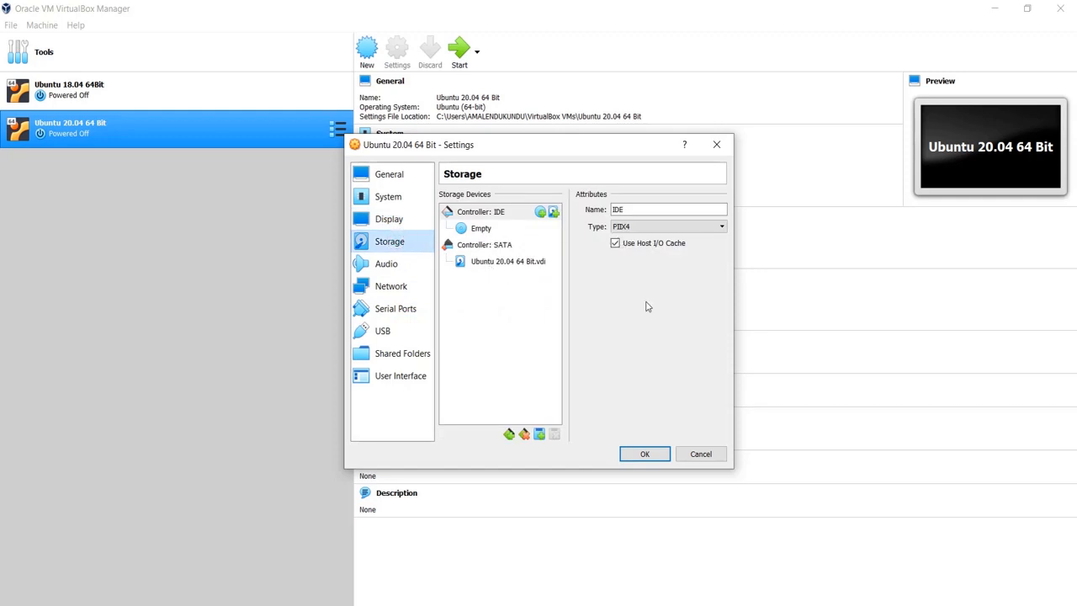
# - Load ubuntu-20.04-desktop-amd64.iso from the Ubuntu_20_04 folder into the empty IDE optical drive
pyautogui.click(481, 230)
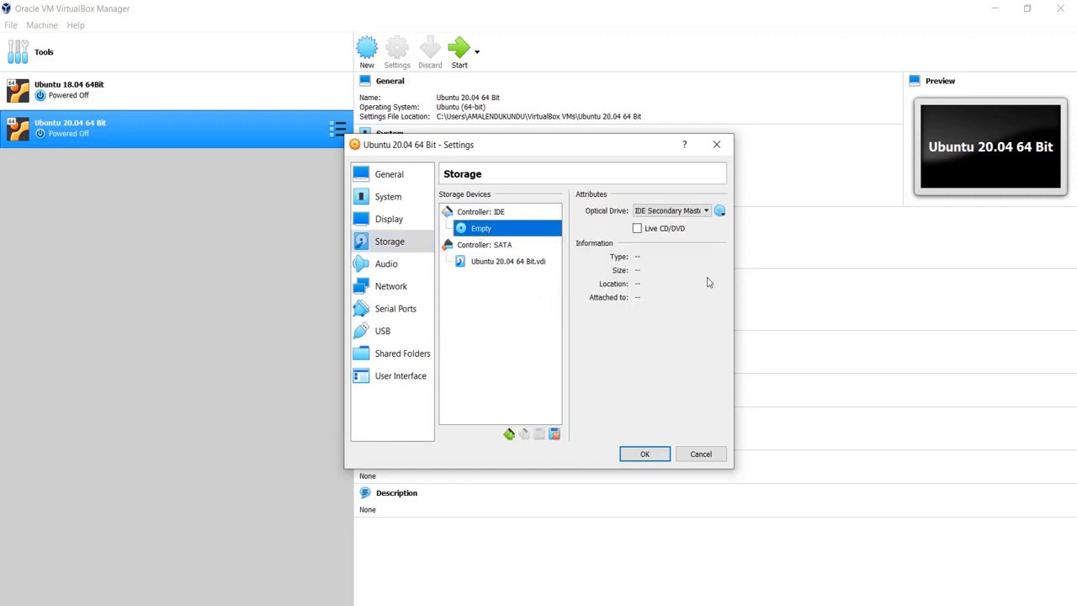
pyautogui.moveTo(735, 287); pyautogui.dragTo(922, 287)
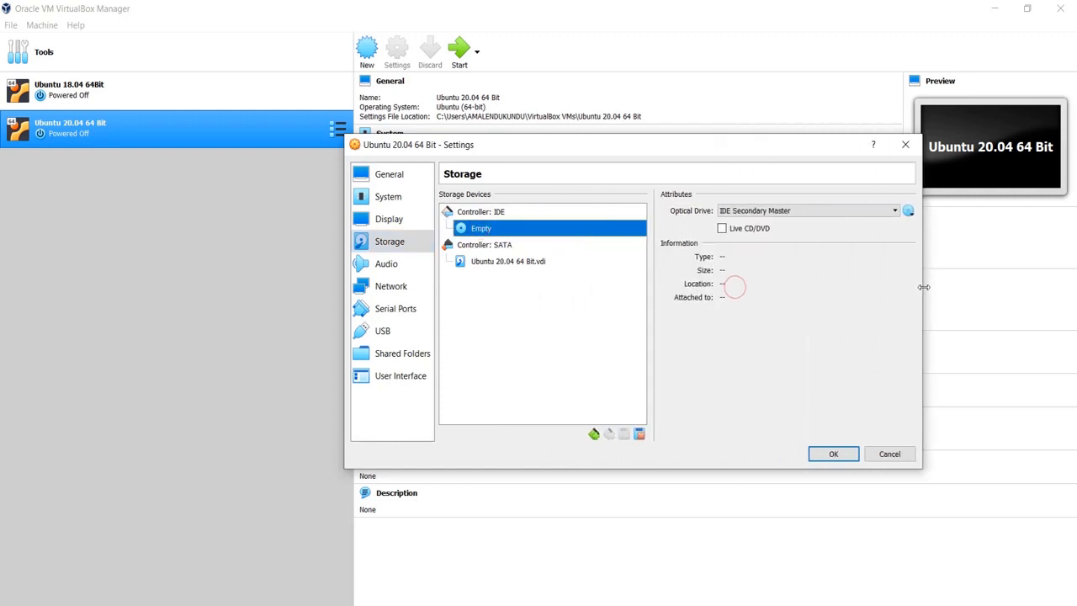
pyautogui.click(908, 212)
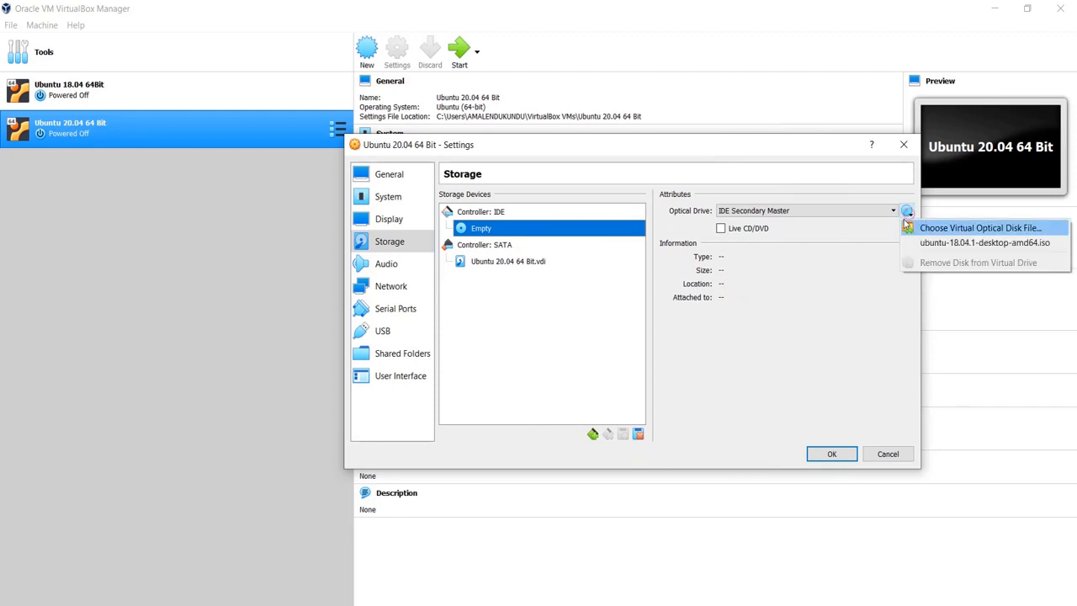
pyautogui.click(979, 229)
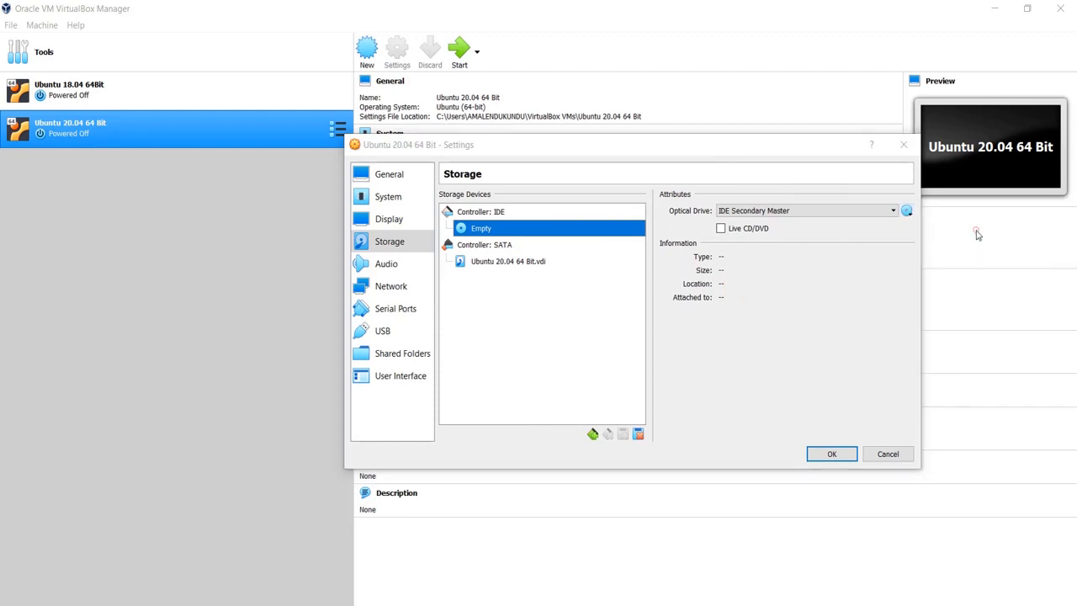
pyautogui.click(543, 197)
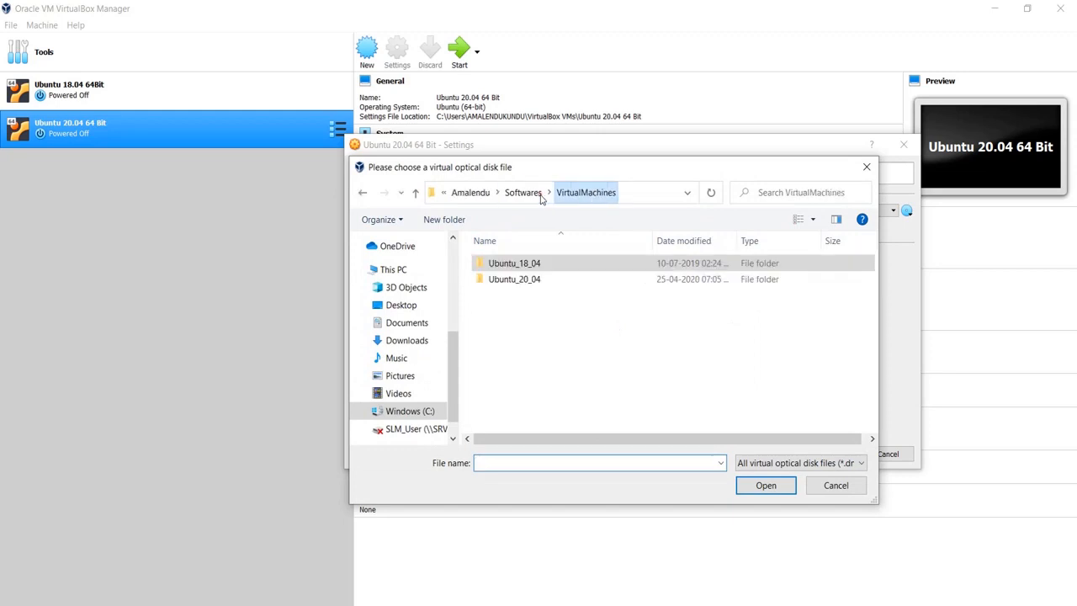
pyautogui.doubleClick(513, 282)
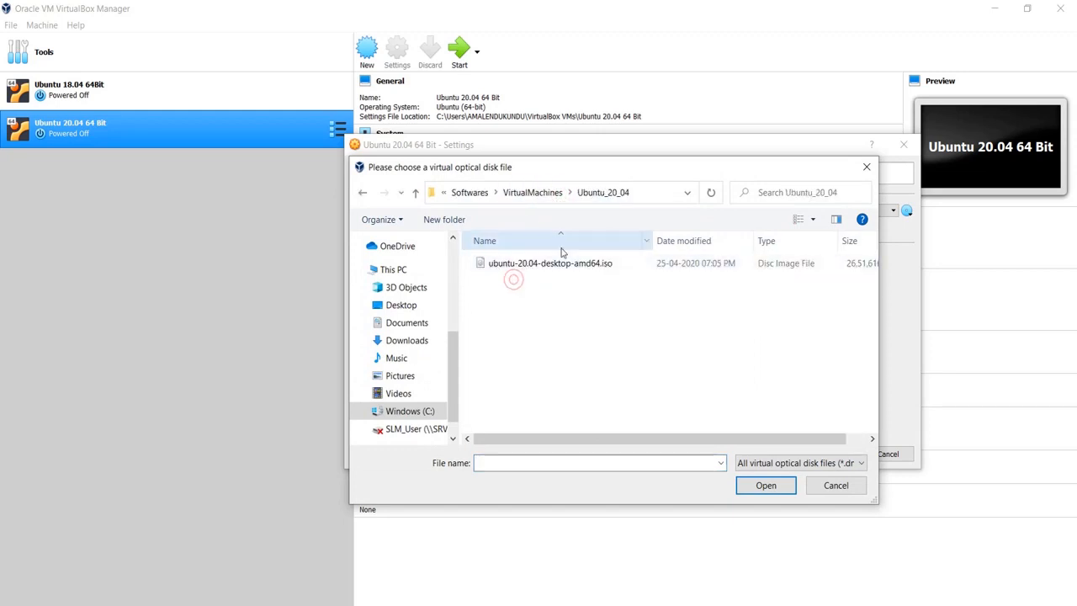
pyautogui.click(529, 264)
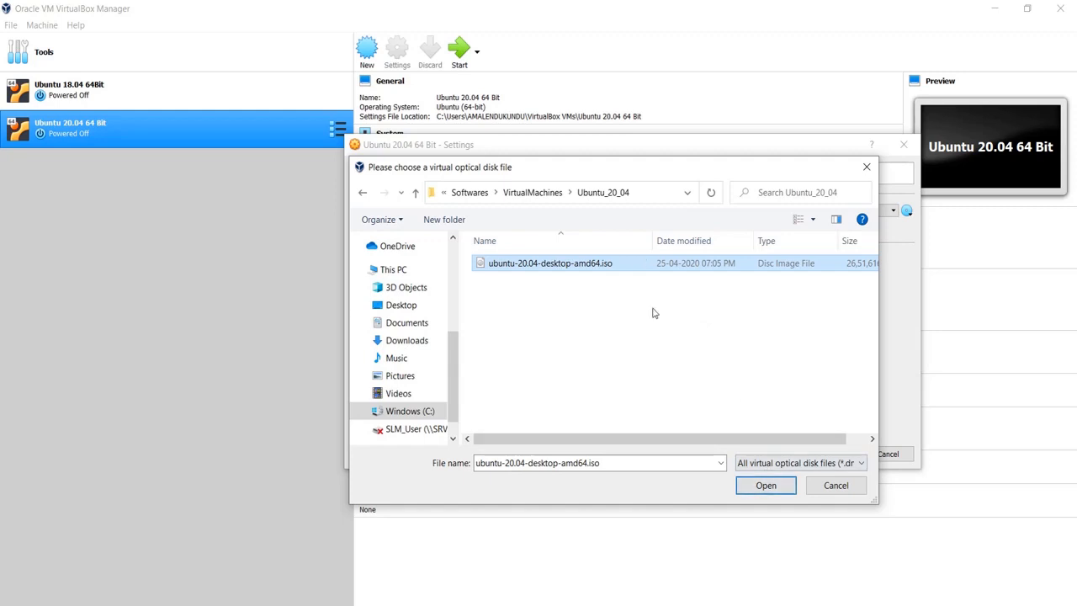
pyautogui.click(764, 484)
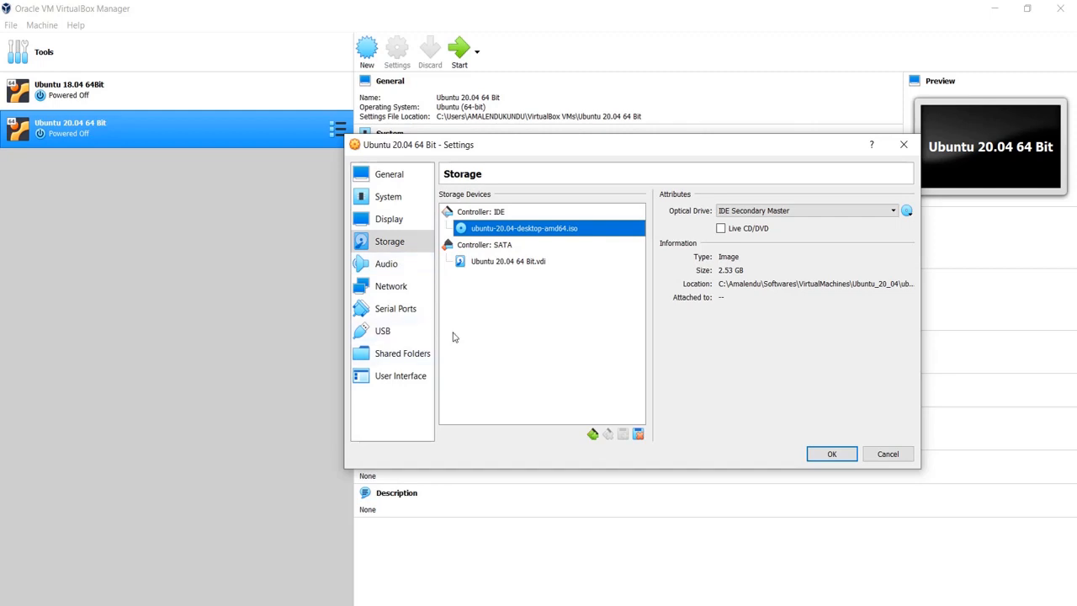
pyautogui.click(389, 355)
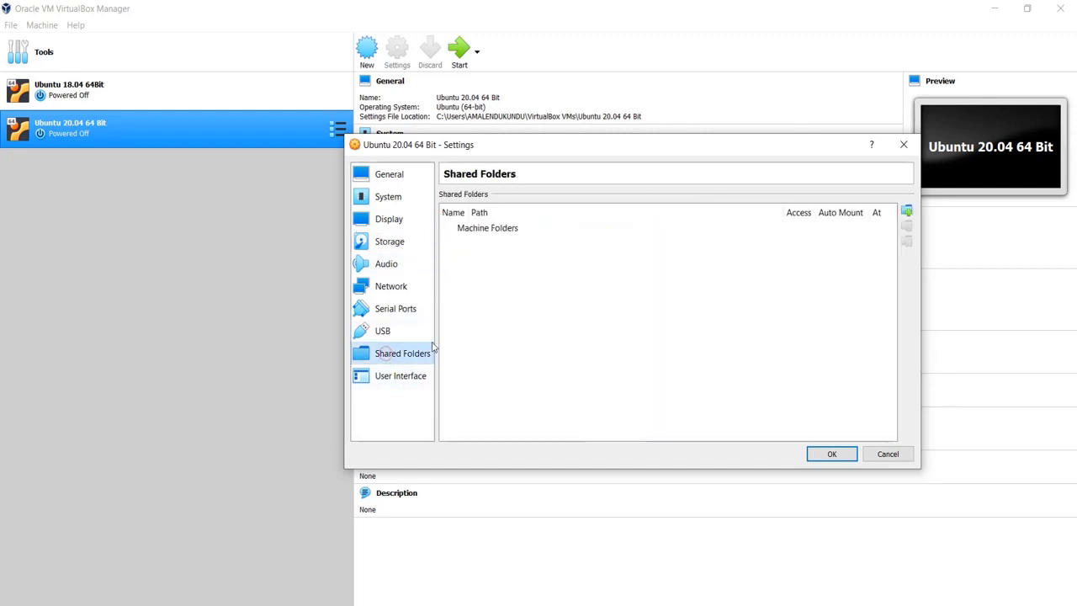
# - Save the settings and start the Ubuntu 20.04 64 Bit VM
pyautogui.click(832, 454)
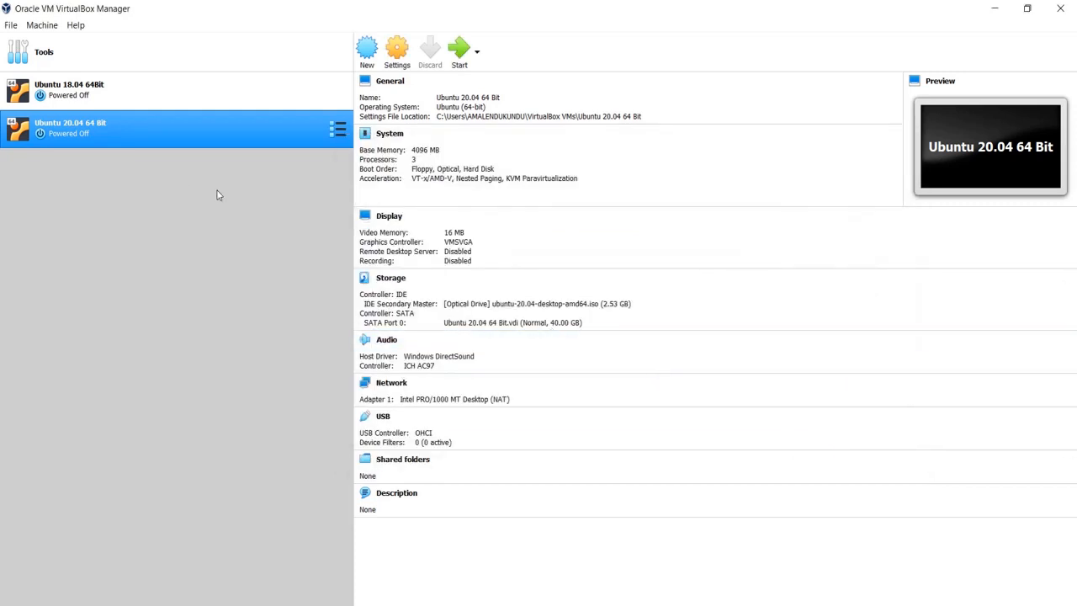
pyautogui.click(461, 54)
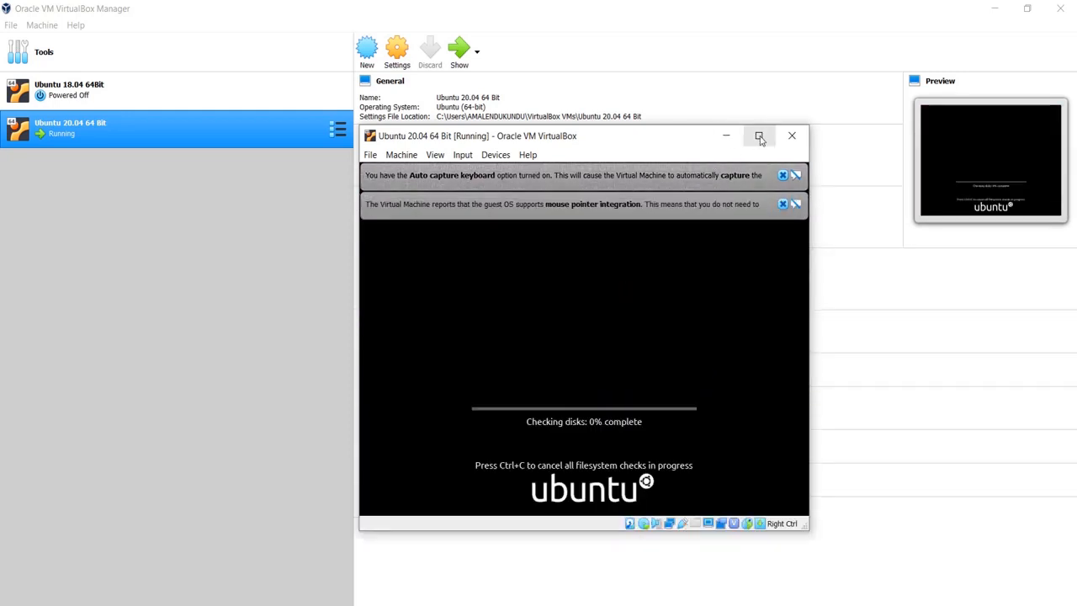
# - Maximize the VM window and wait for the Ubuntu installer's Welcome screen
pyautogui.click(758, 136)
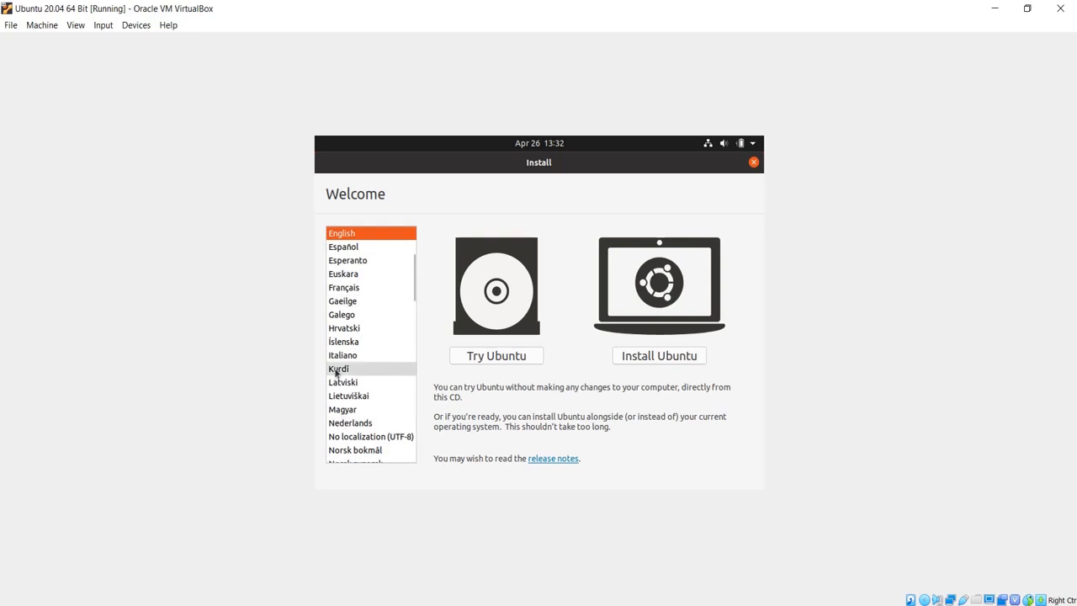
# - Start the Ubuntu install, test the English (US) keyboard with 'test', and keep Normal installation
pyautogui.click(680, 359)
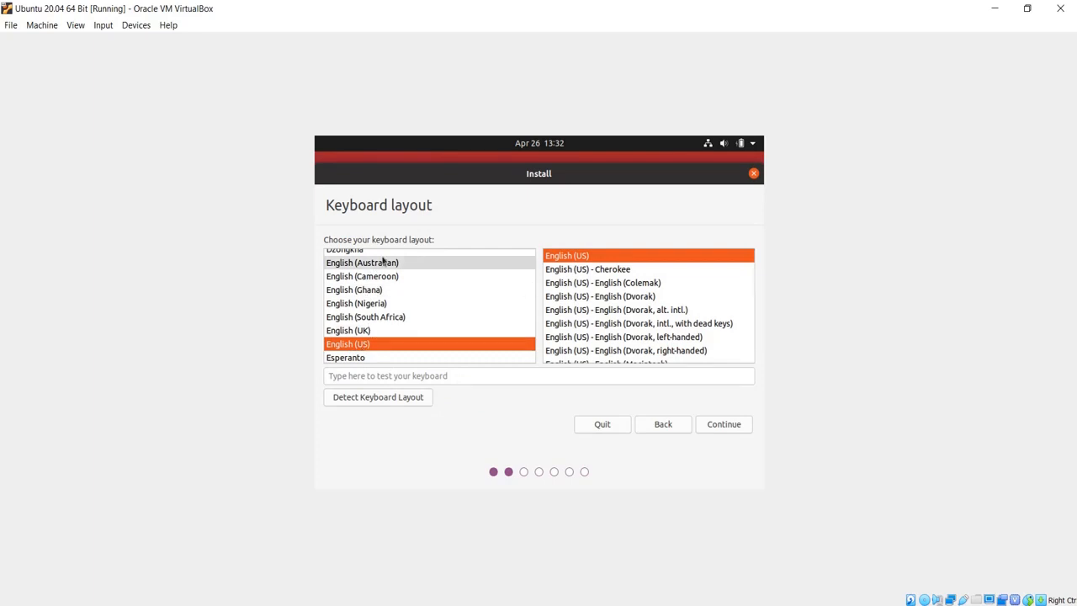
pyautogui.click(446, 376)
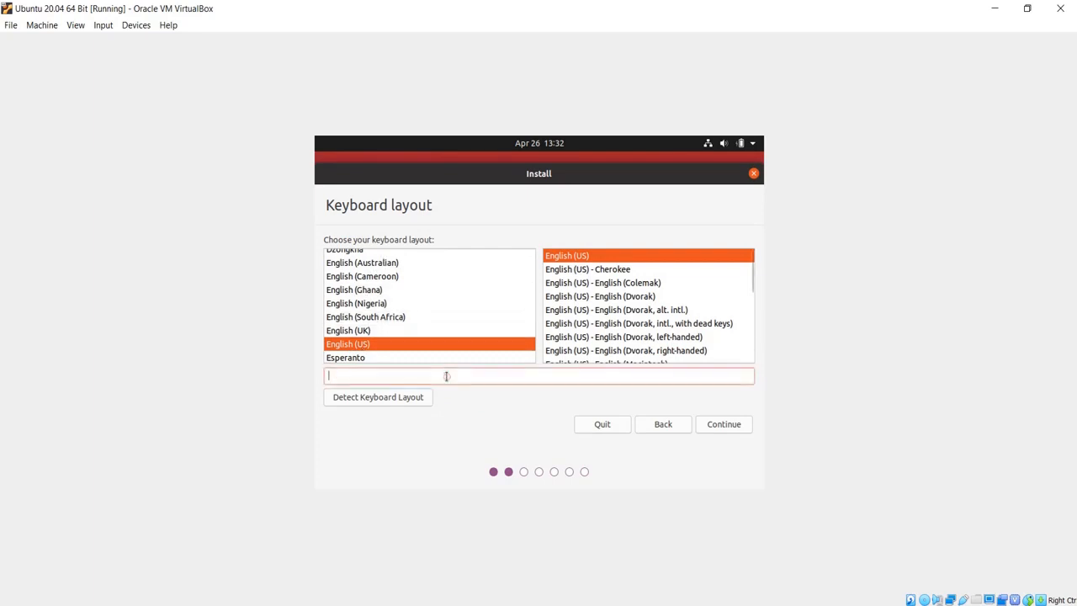
pyautogui.write('test')
pyautogui.click(723, 424)
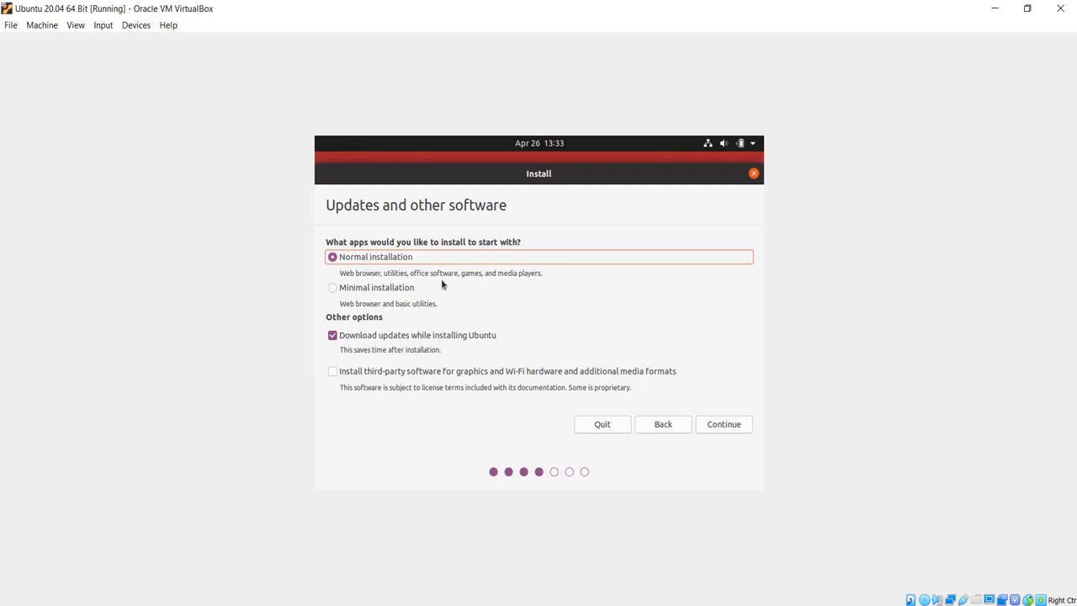
pyautogui.click(725, 426)
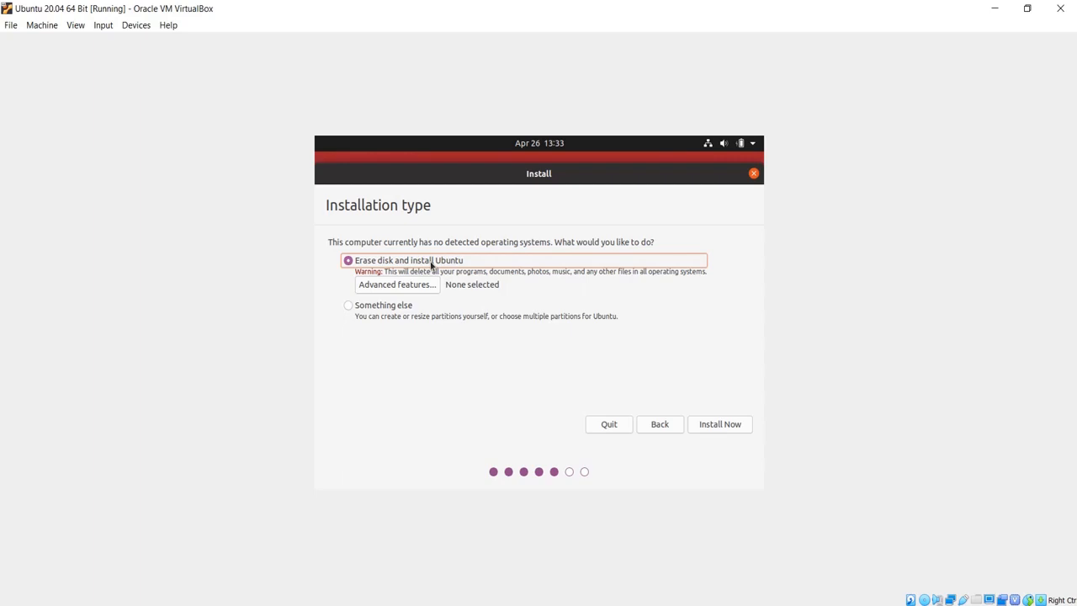
# - Open the Ubuntu 20.04 64 Bit folder in the VirtualBox VMs folder window
pyautogui.moveTo(245, 602)
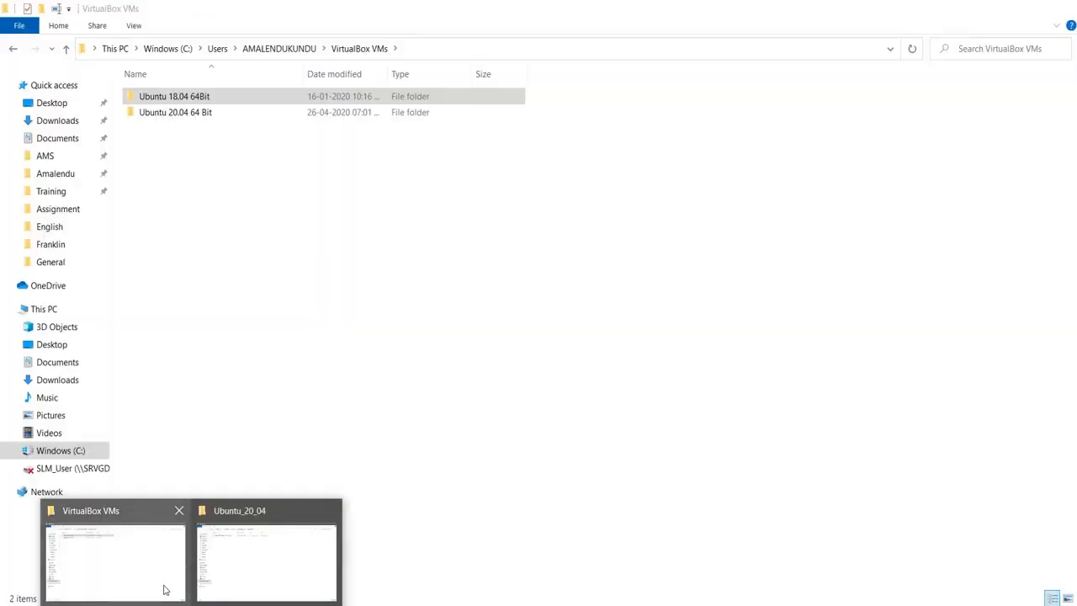
pyautogui.click(165, 590)
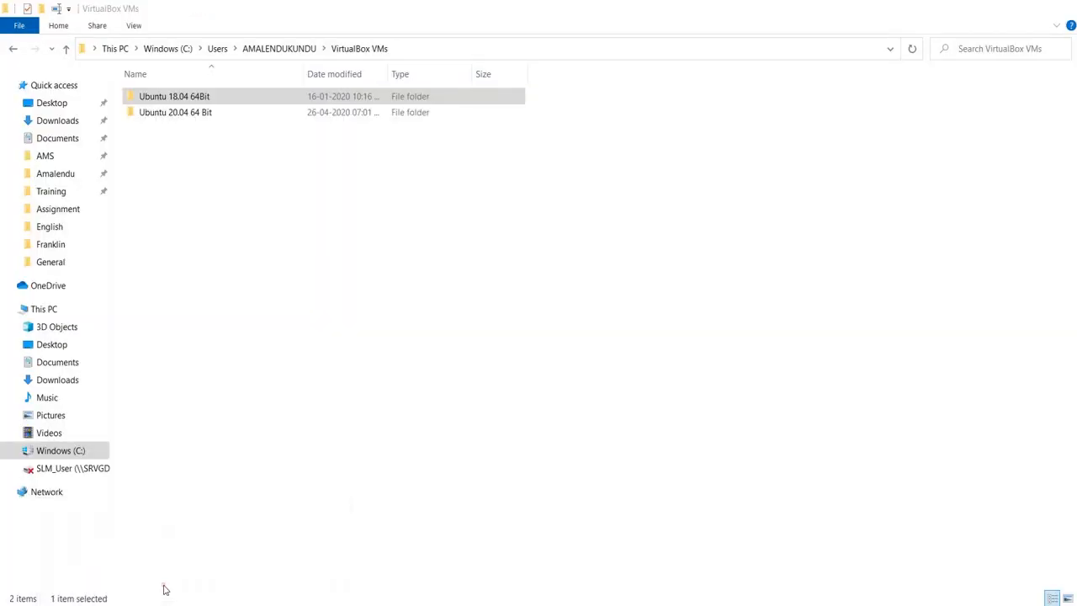
pyautogui.doubleClick(177, 112)
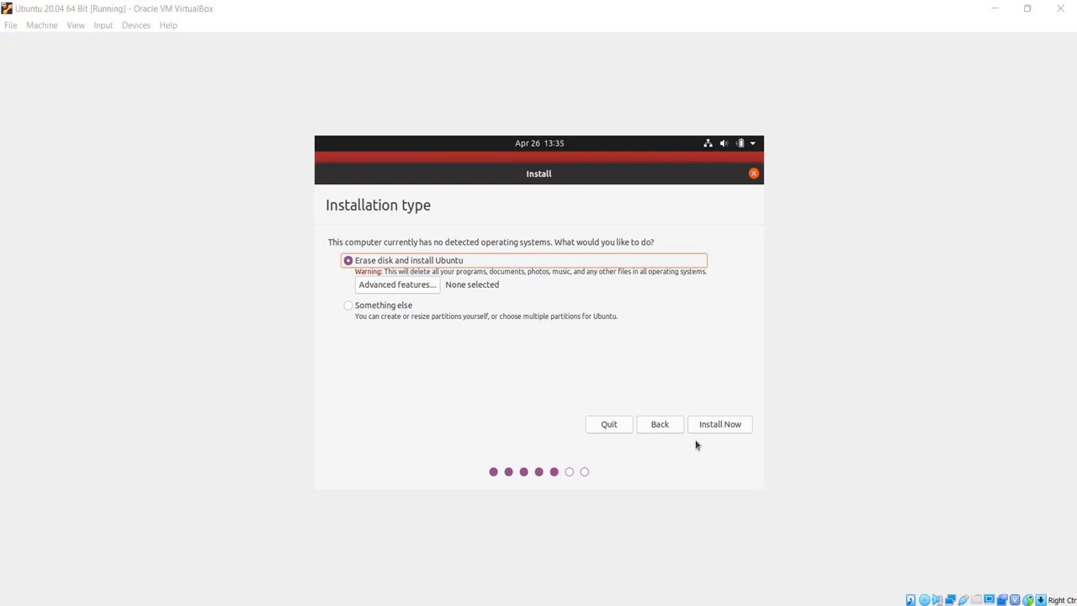
# - Install with Erase disk, confirm writing the partition changes, and accept Kolkata as the location
pyautogui.click(725, 425)
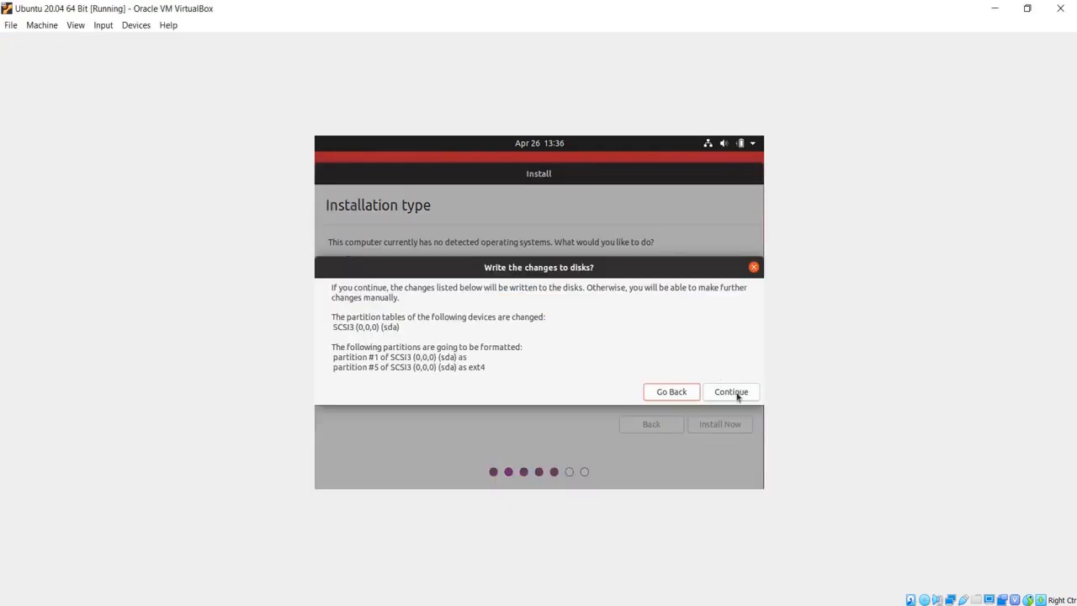
pyautogui.click(731, 392)
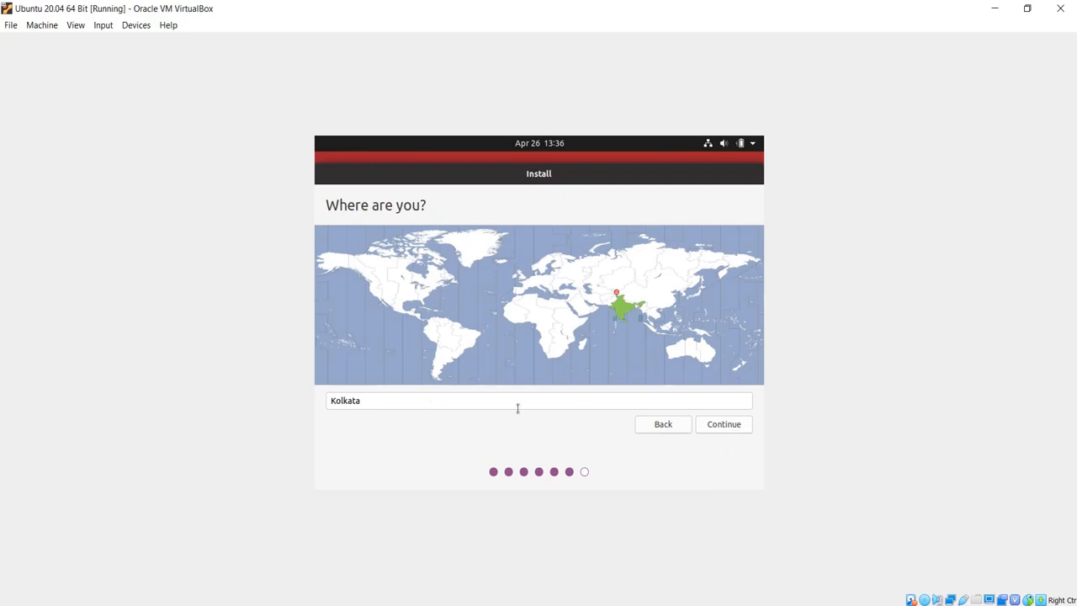
pyautogui.click(725, 425)
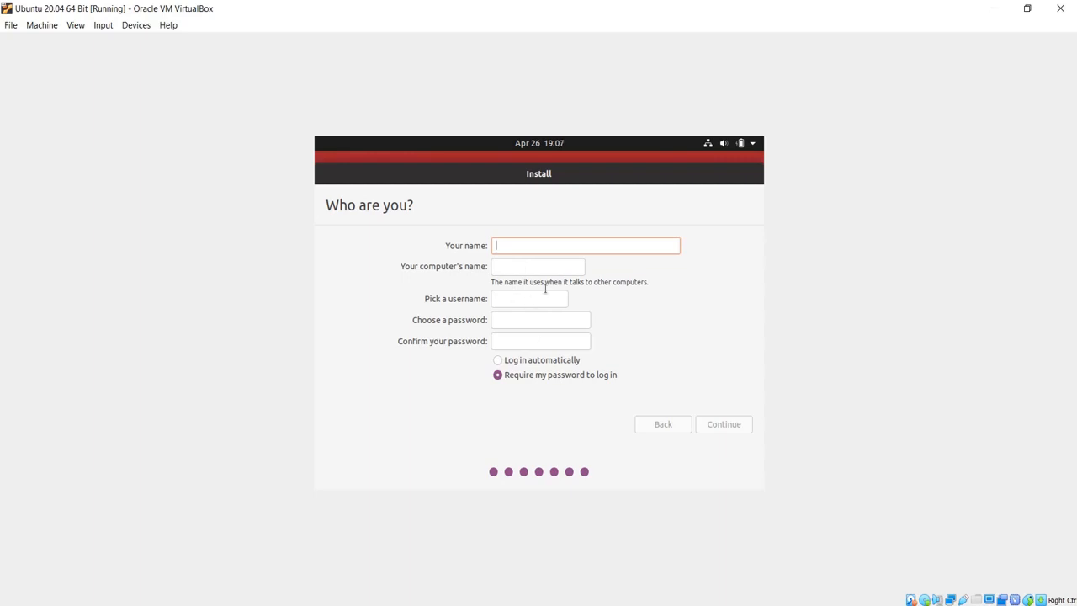
# - Enter the user's name, trim the computer name to end in -VM, and submit the account details
pyautogui.click(529, 247)
pyautogui.write('AK')
pyautogui.press('Tab')
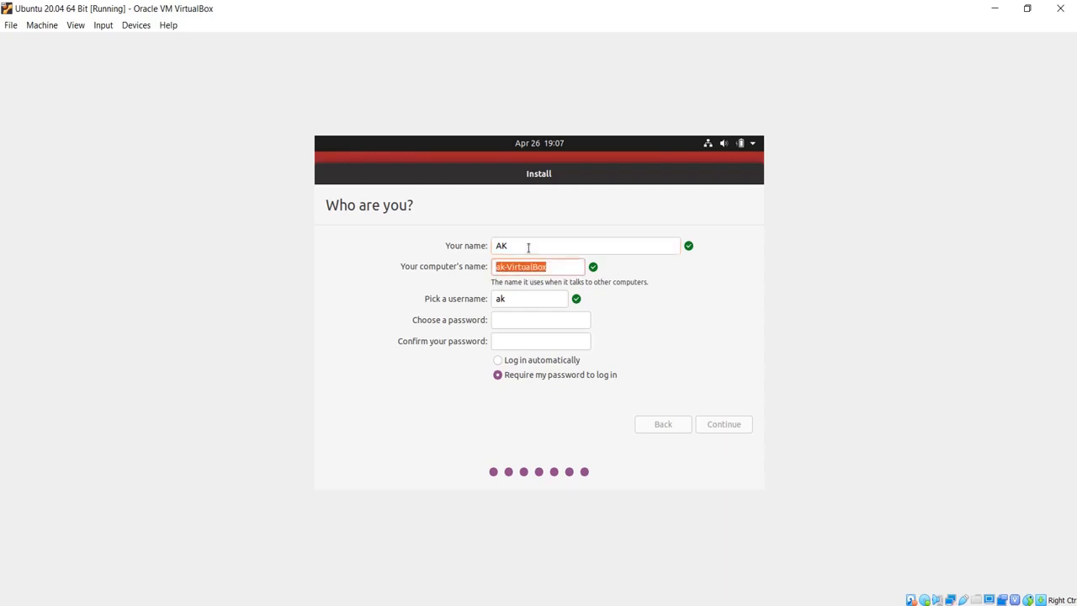
pyautogui.press('Right')
pyautogui.press('BackSpace')
pyautogui.press('BackSpace')
pyautogui.press('BackSpace')
pyautogui.press('BackSpace')
pyautogui.press('BackSpace')
pyautogui.press('BackSpace')
pyautogui.press('BackSpace')
pyautogui.press('Tab')
pyautogui.press('Tab')
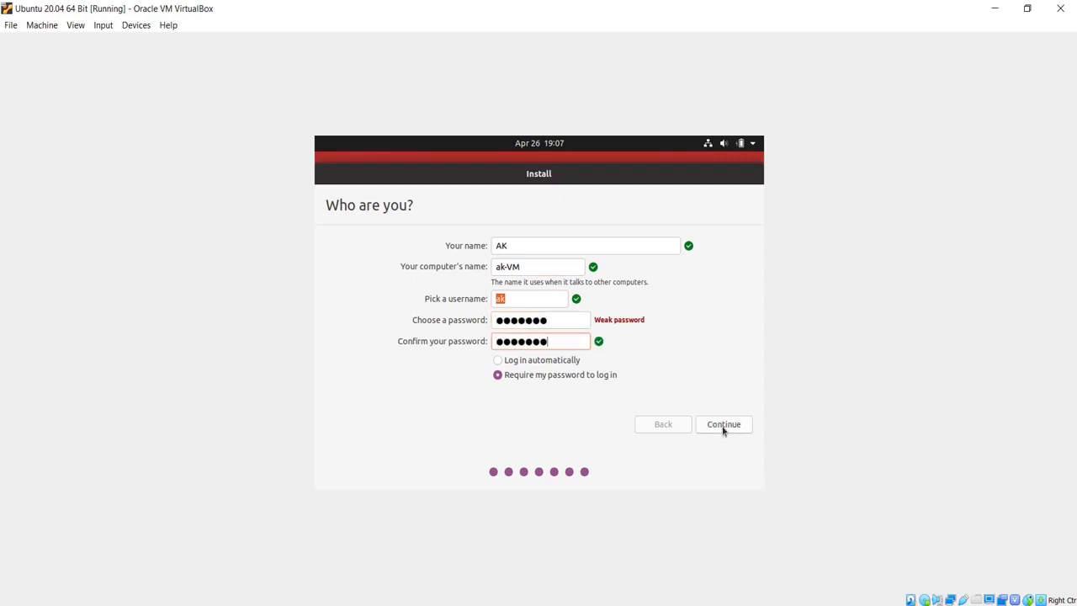
pyautogui.click(724, 426)
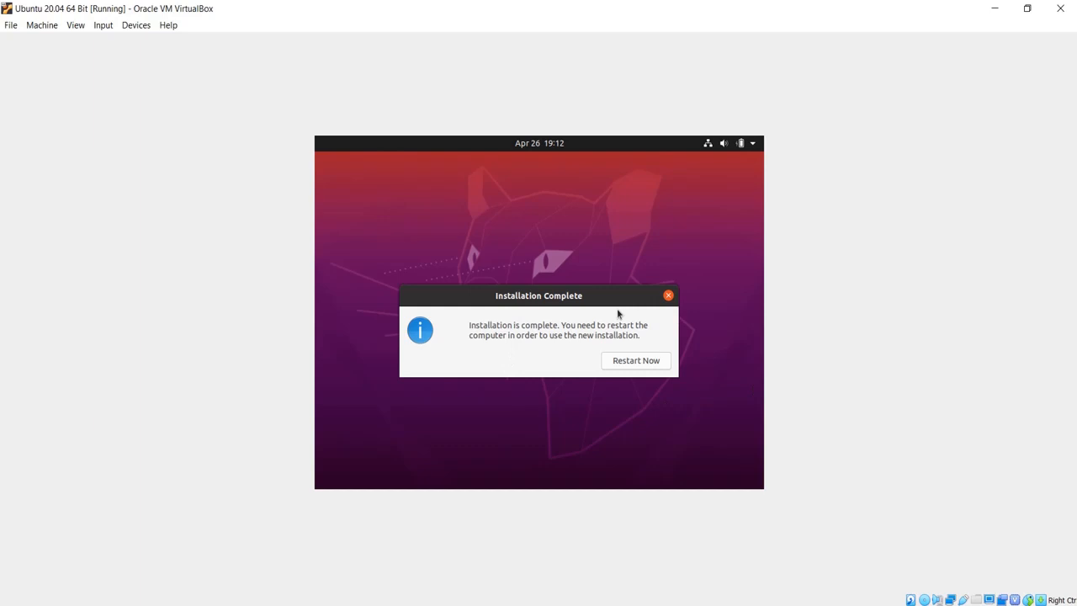
# - Restart after installation, then power off the Ubuntu 20.04 VM via the Close Virtual Machine dialog
pyautogui.click(640, 364)
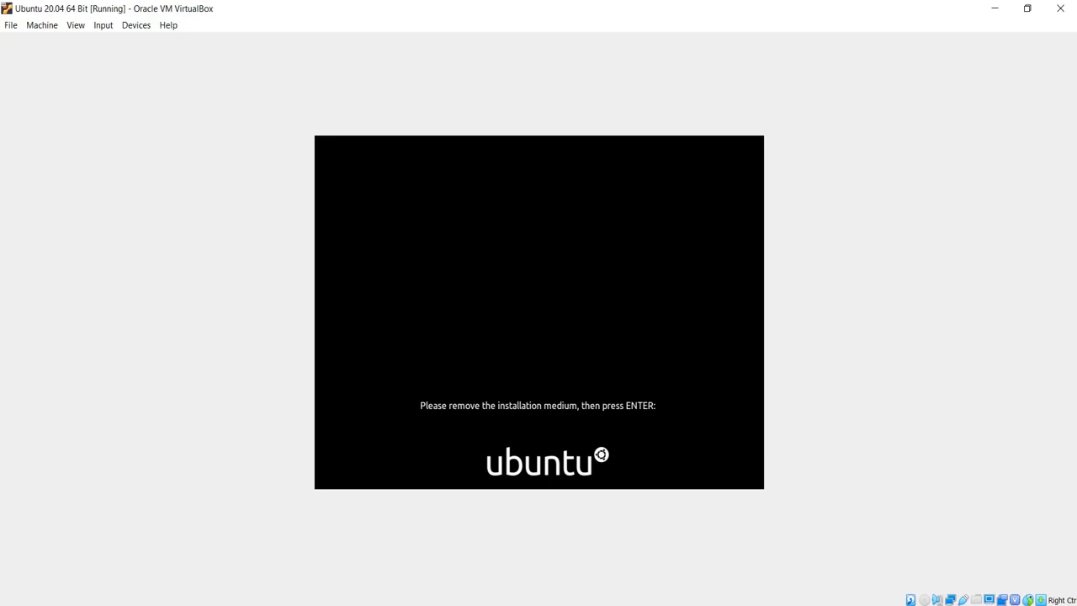
pyautogui.click(1059, 10)
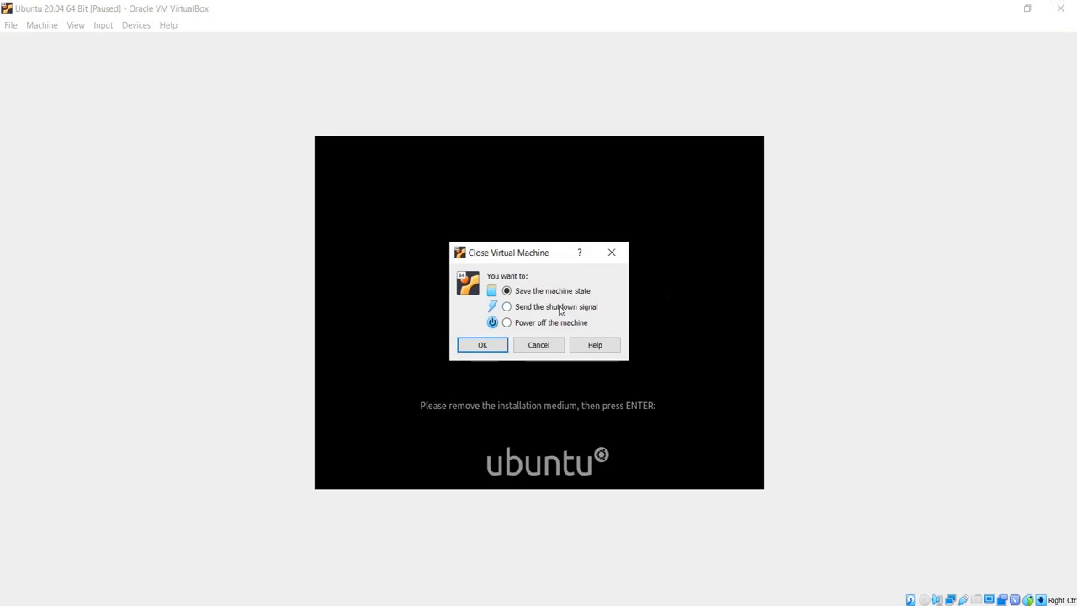
pyautogui.click(540, 323)
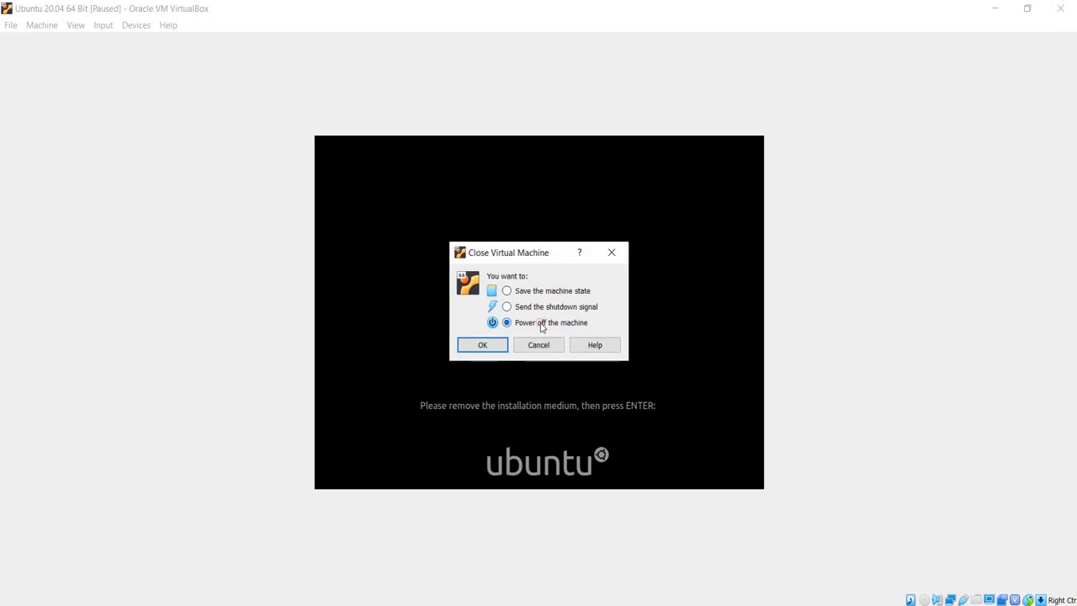
pyautogui.click(483, 347)
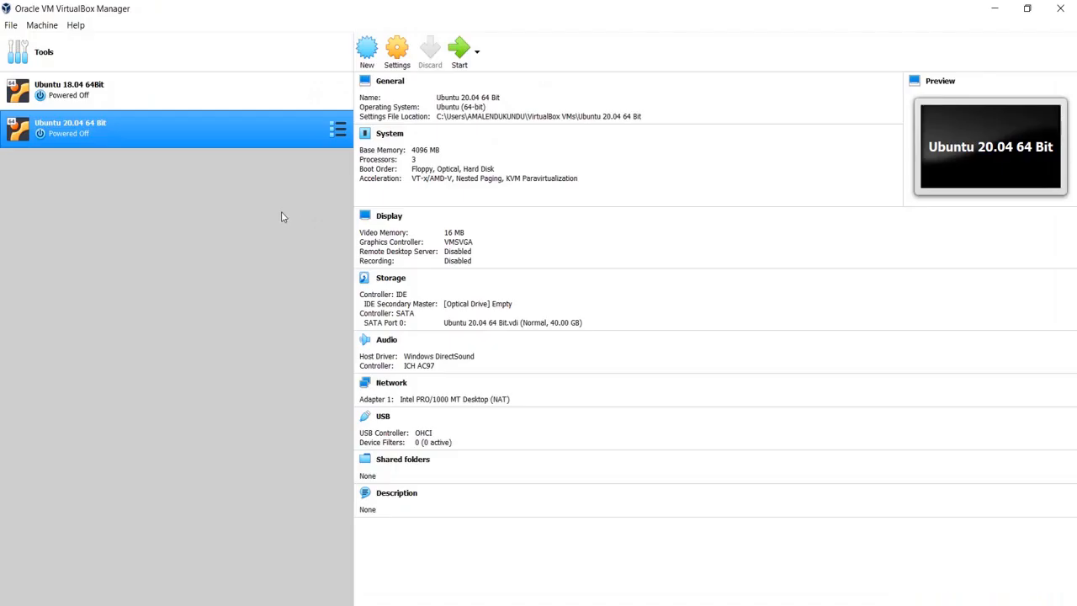
# - Check the empty optical drive in Storage settings, then start the Ubuntu 20.04 VM again
pyautogui.click(396, 59)
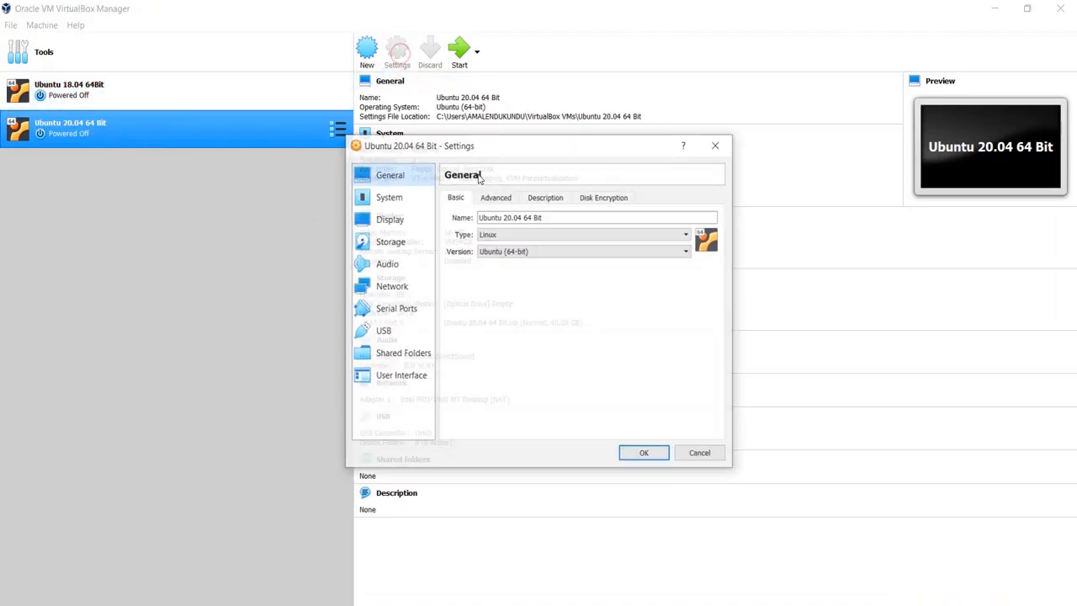
pyautogui.click(394, 246)
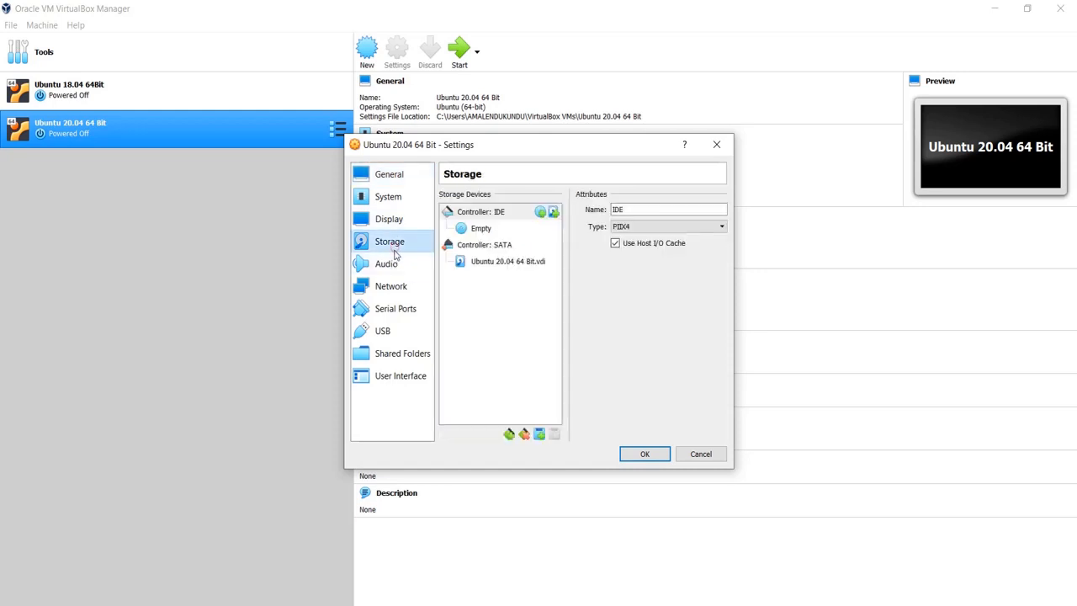
pyautogui.click(482, 230)
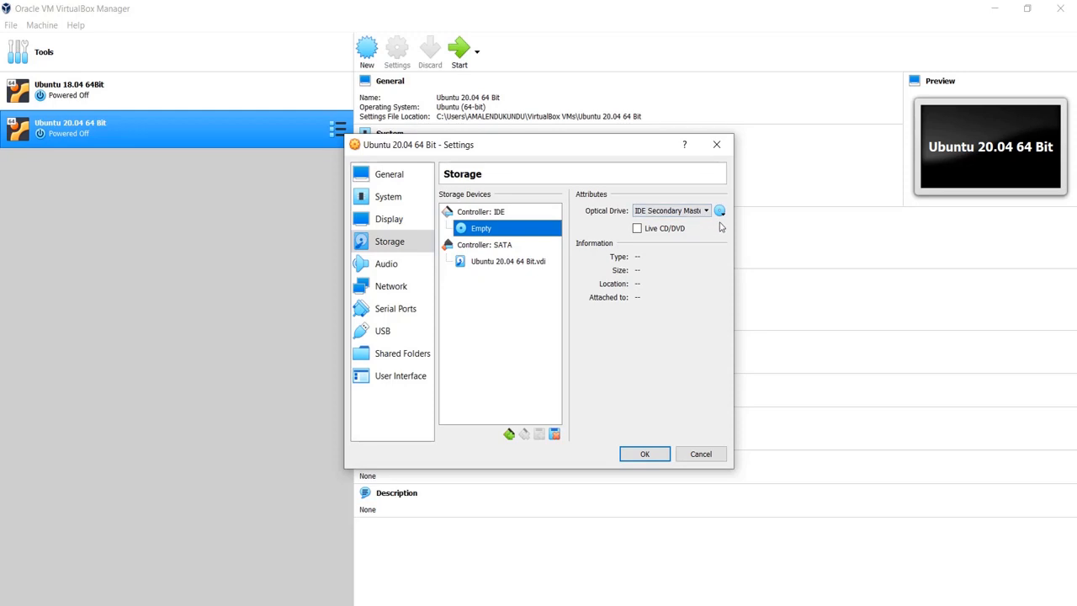
pyautogui.click(645, 455)
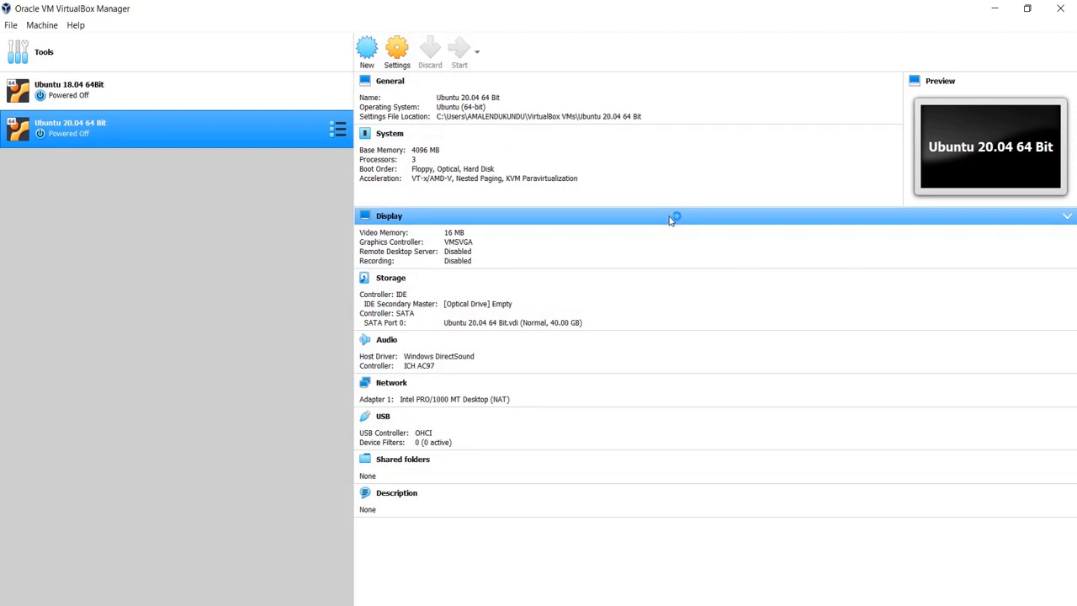
pyautogui.doubleClick(100, 141)
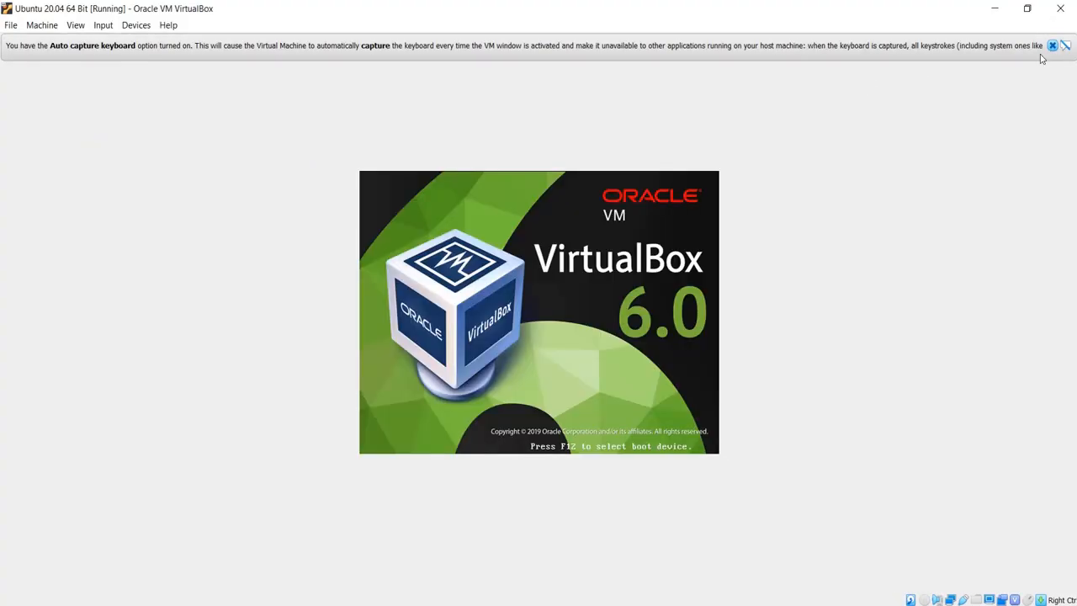
# - Dismiss the auto-capture notice, log in with the user's password, and skip online accounts
pyautogui.click(1052, 46)
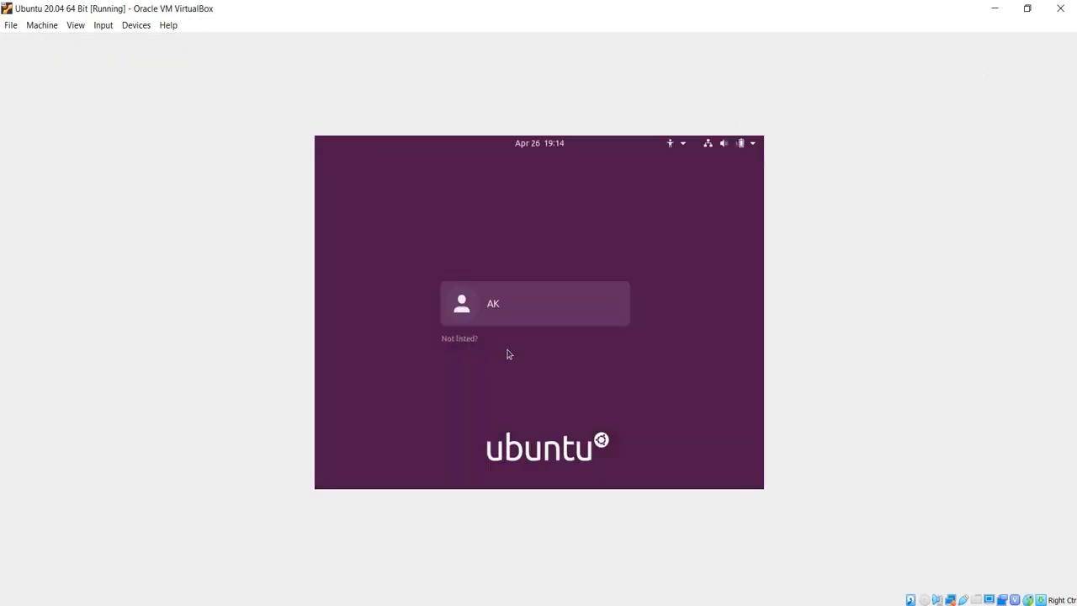
pyautogui.click(498, 308)
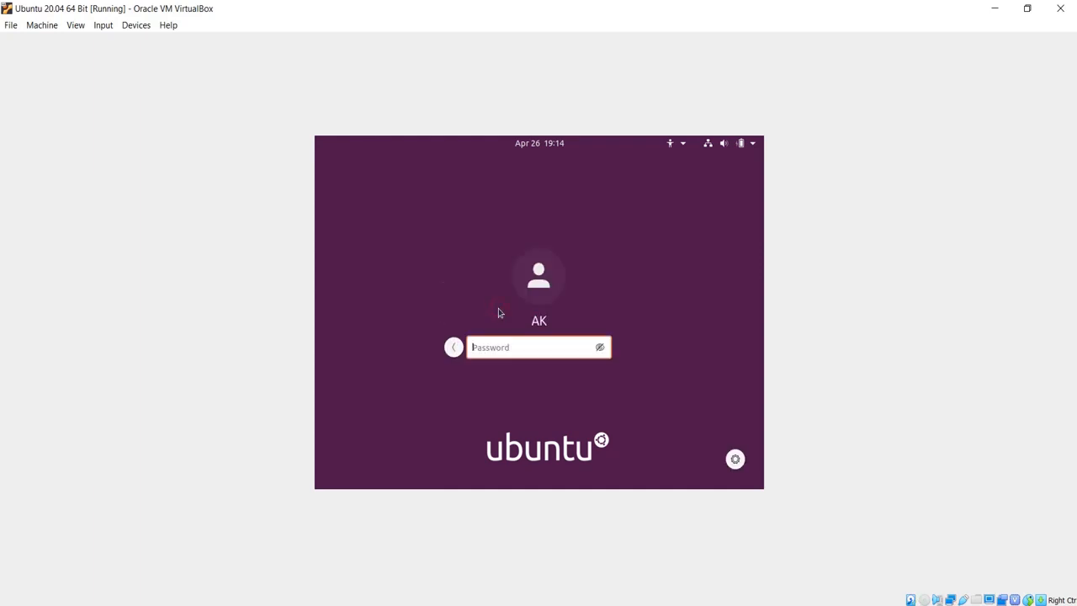
pyautogui.write('*******')
pyautogui.press('Return')
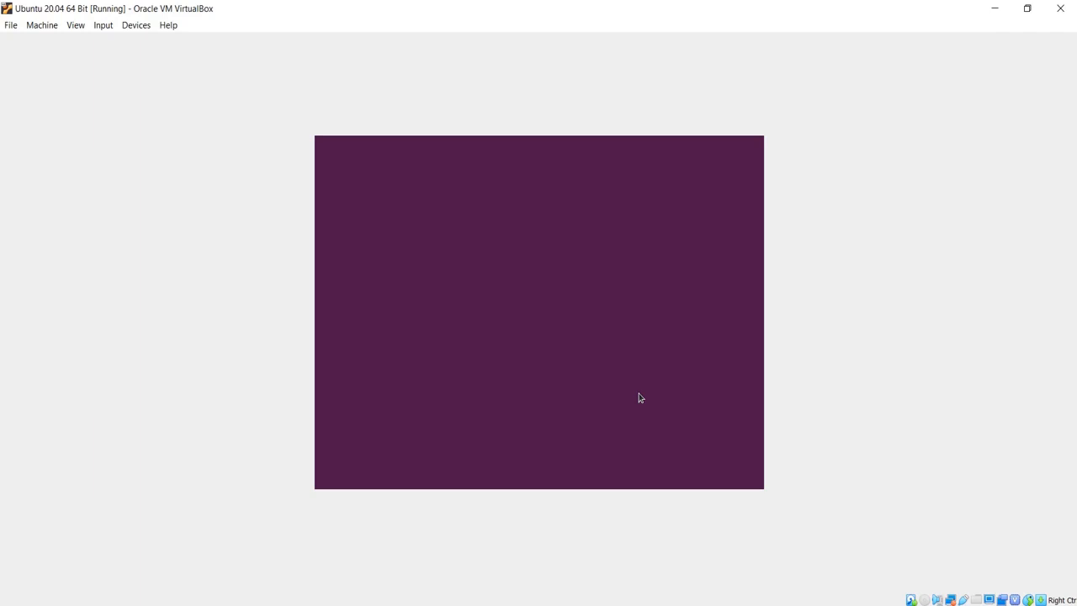
pyautogui.click(740, 165)
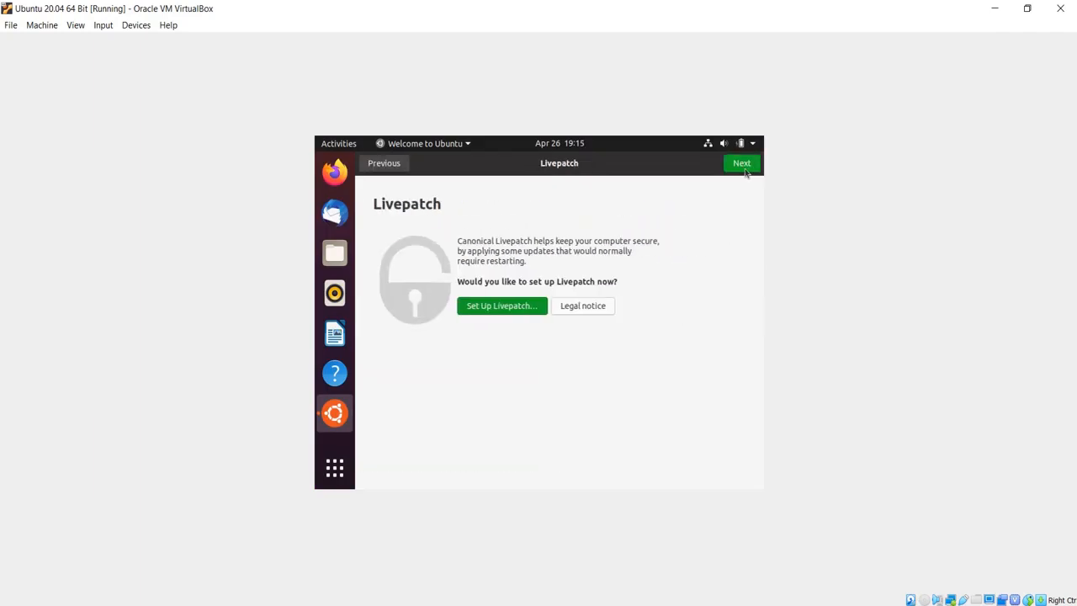
# - Finish the Welcome to Ubuntu setup, choosing not to send system info
pyautogui.click(743, 166)
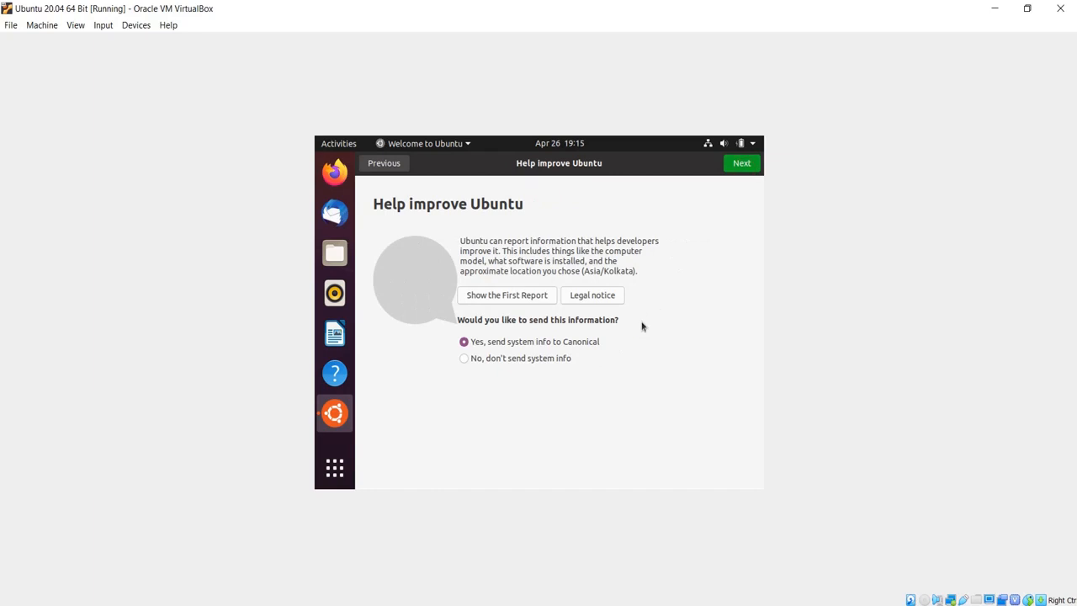
pyautogui.click(464, 359)
pyautogui.click(744, 165)
pyautogui.click(744, 165)
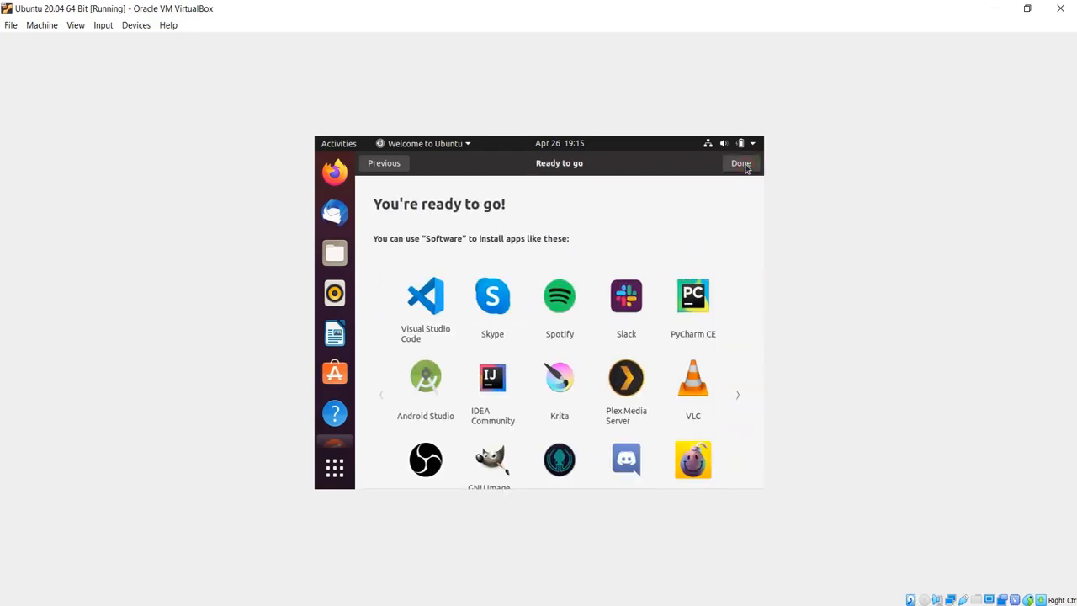
pyautogui.click(741, 165)
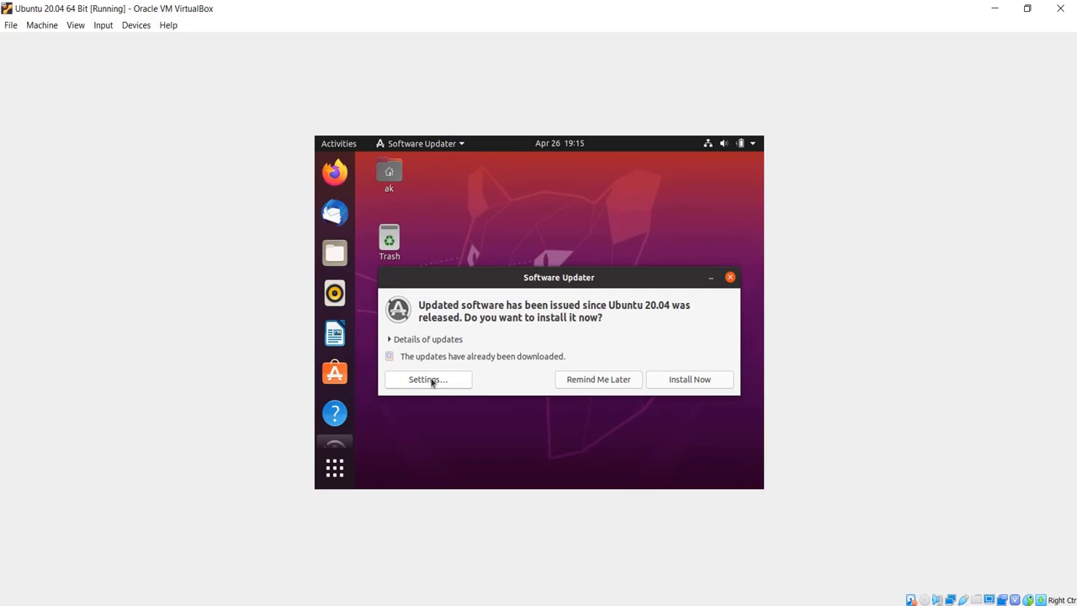
# - Open the software update settings with the account password, then close Software & Updates
pyautogui.click(429, 379)
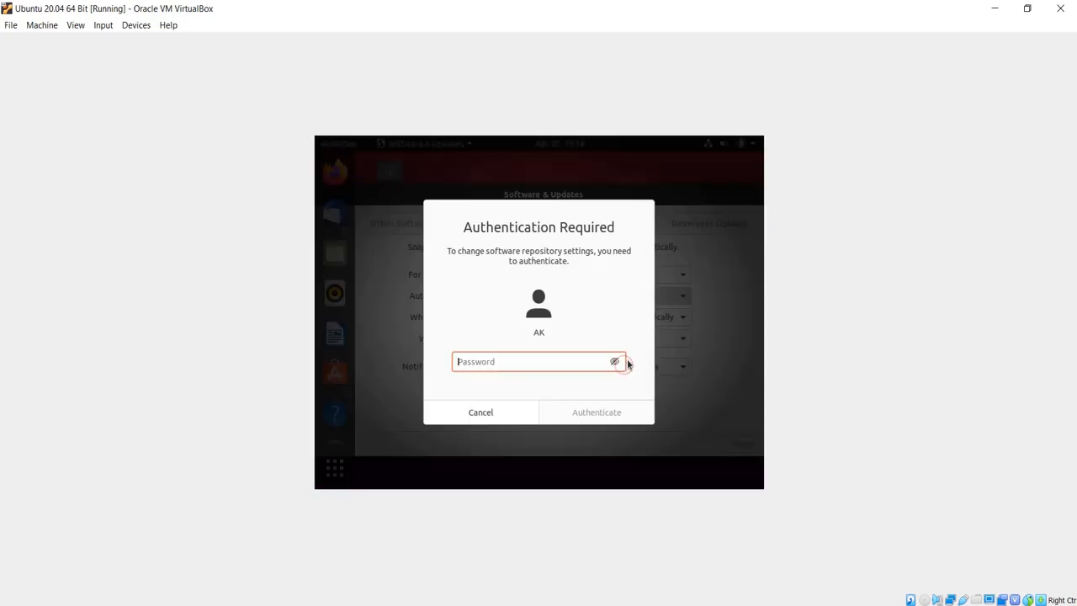
pyautogui.write('•••••••')
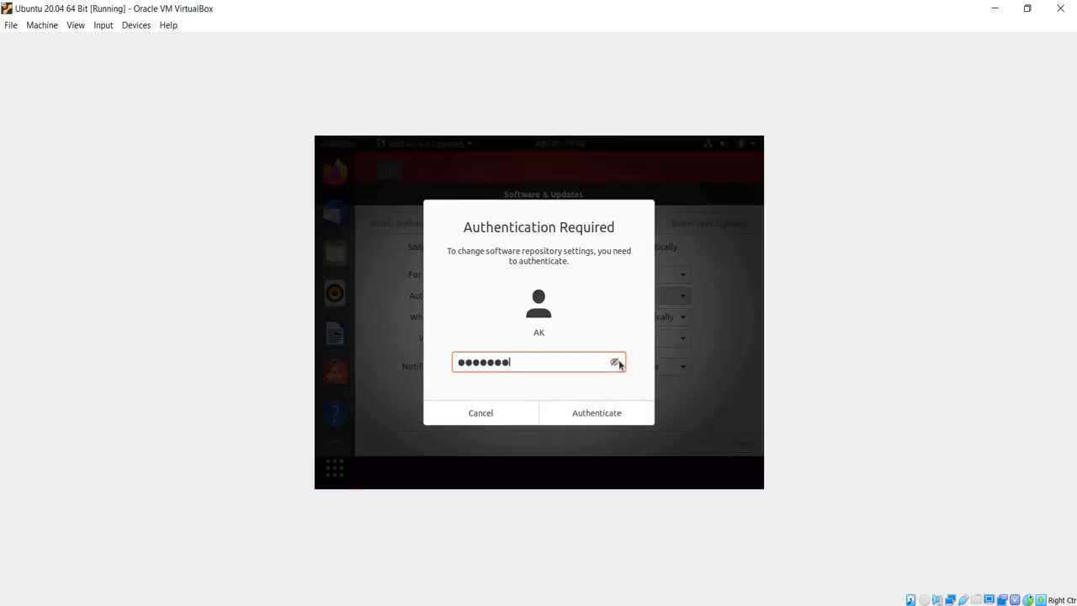
pyautogui.click(599, 411)
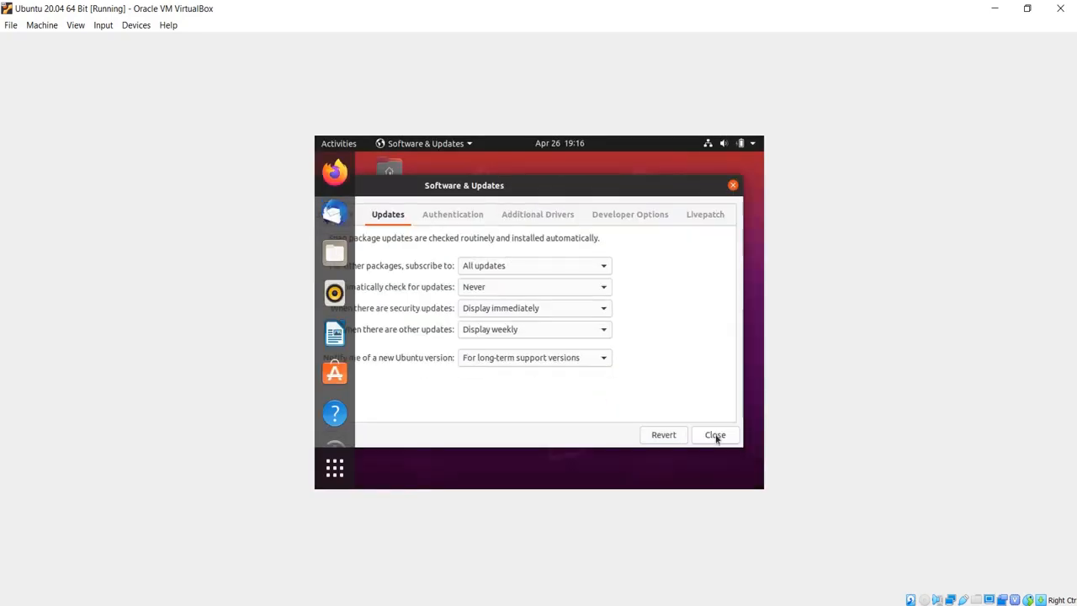
pyautogui.click(716, 435)
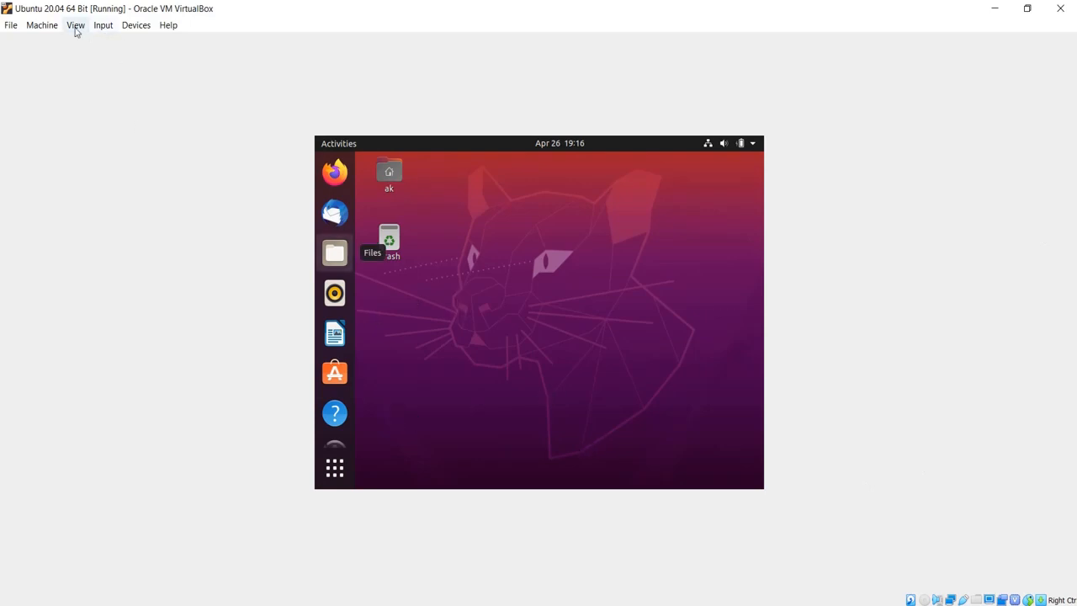
# - Insert the Guest Additions CD image, run its installer with the account password, and close the terminal
pyautogui.click(129, 27)
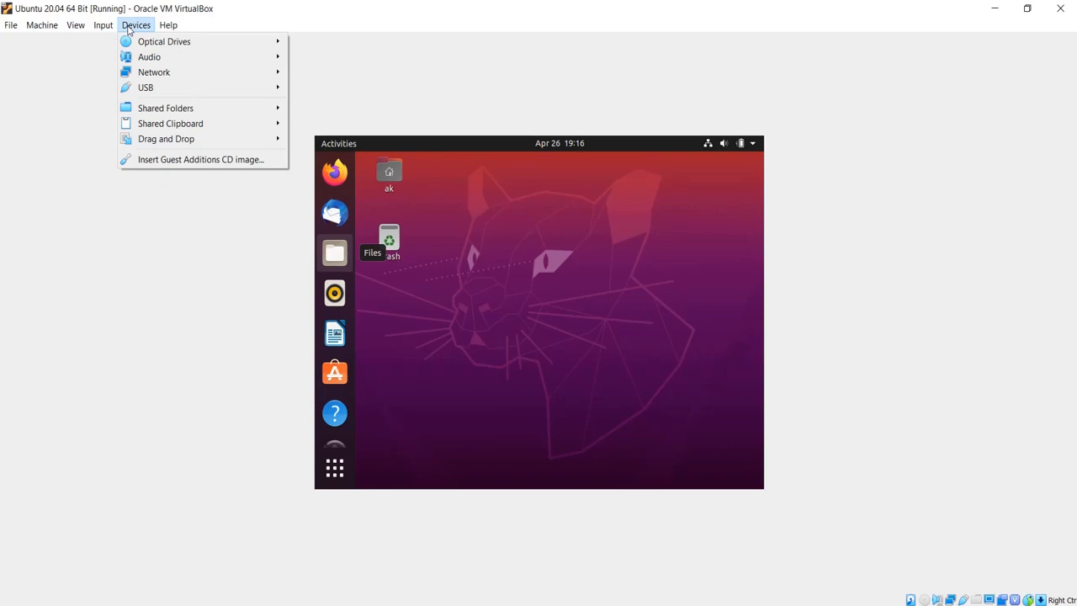
pyautogui.click(211, 161)
pyautogui.click(624, 349)
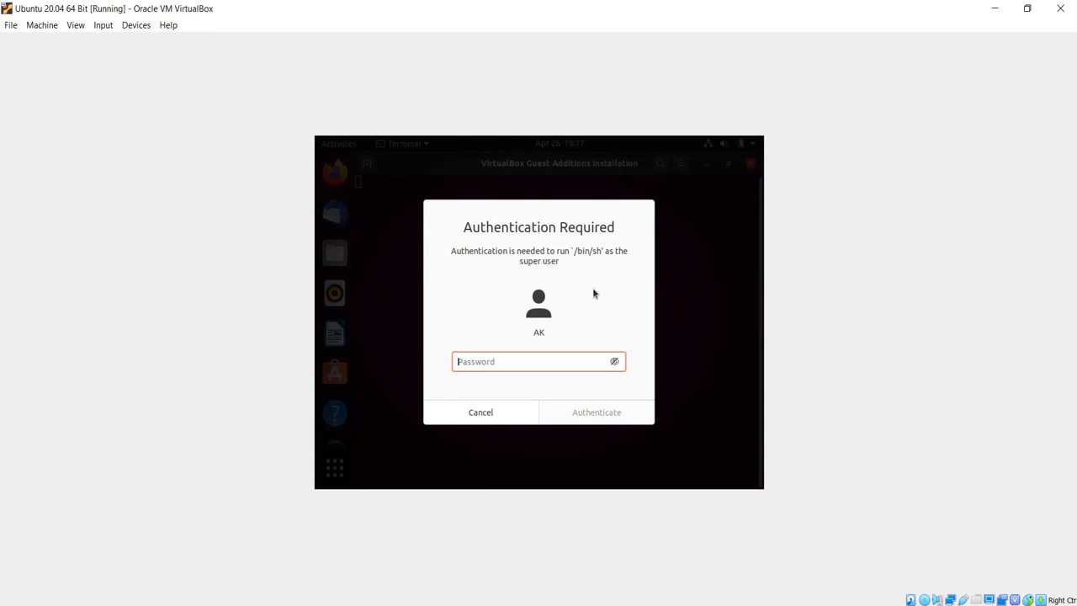
pyautogui.write('*******')
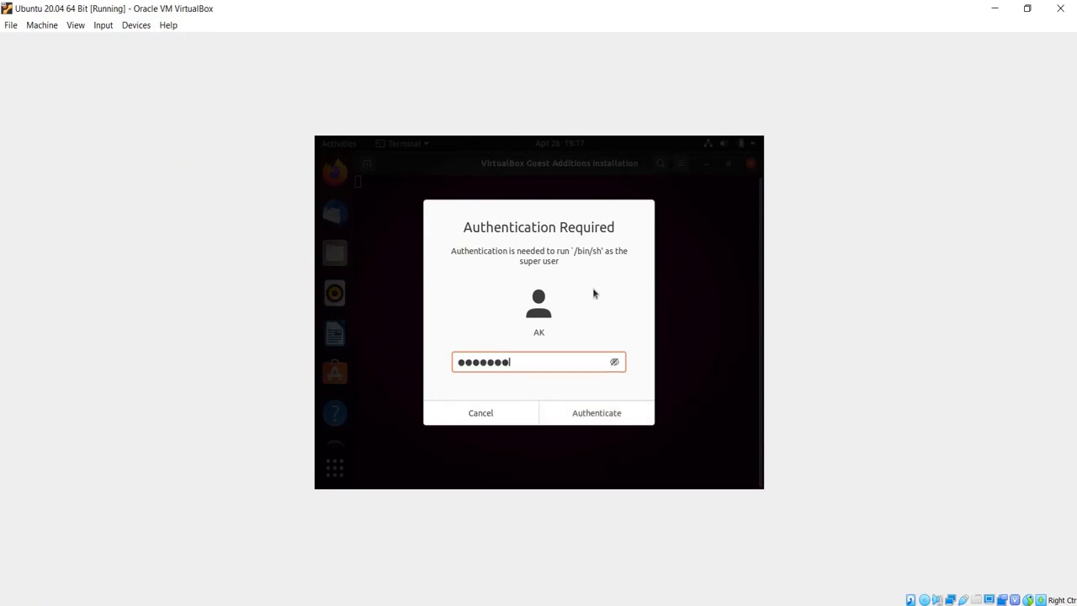
pyautogui.click(619, 414)
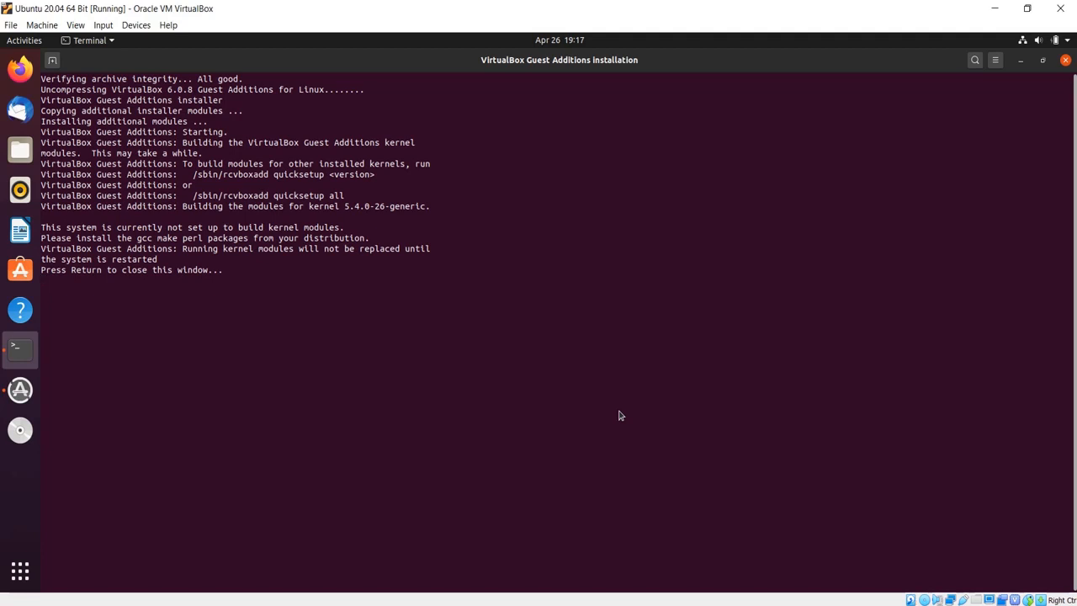
pyautogui.press('Return')
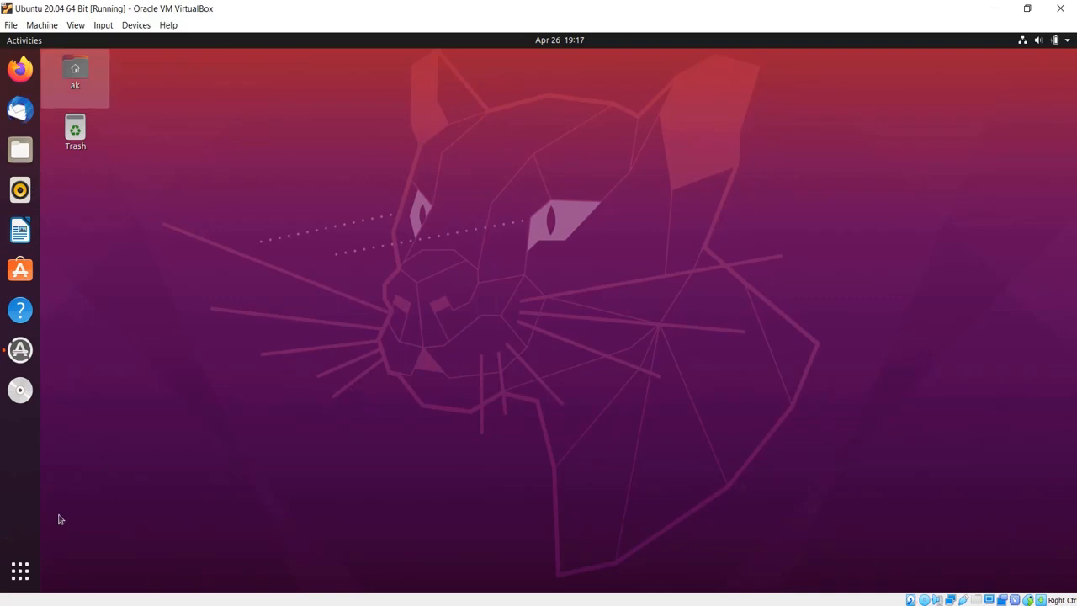
pyautogui.click(20, 572)
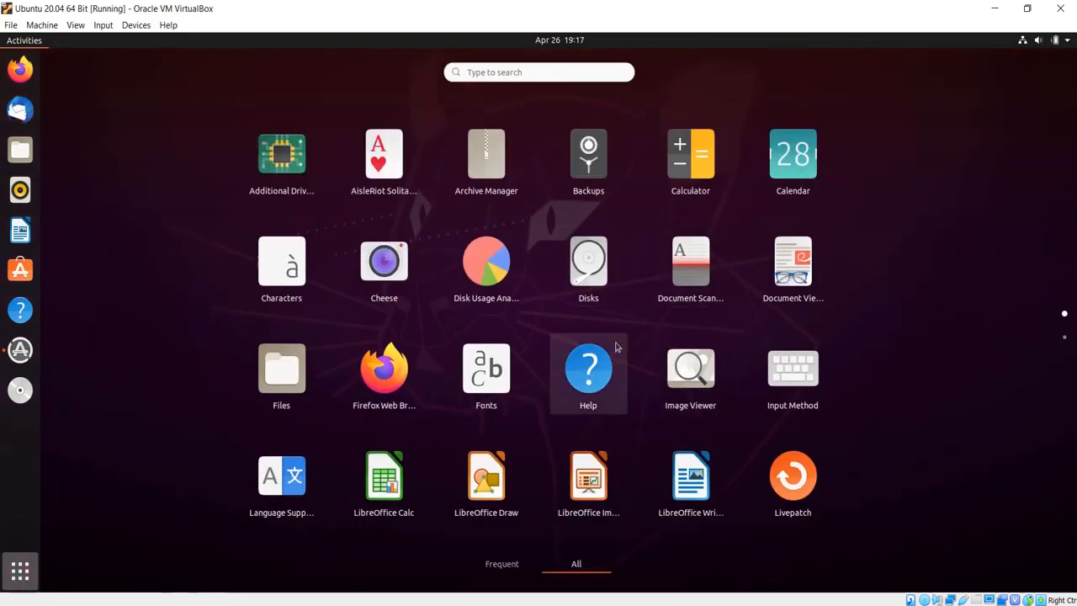
pyautogui.scroll(-1, 641, 336)
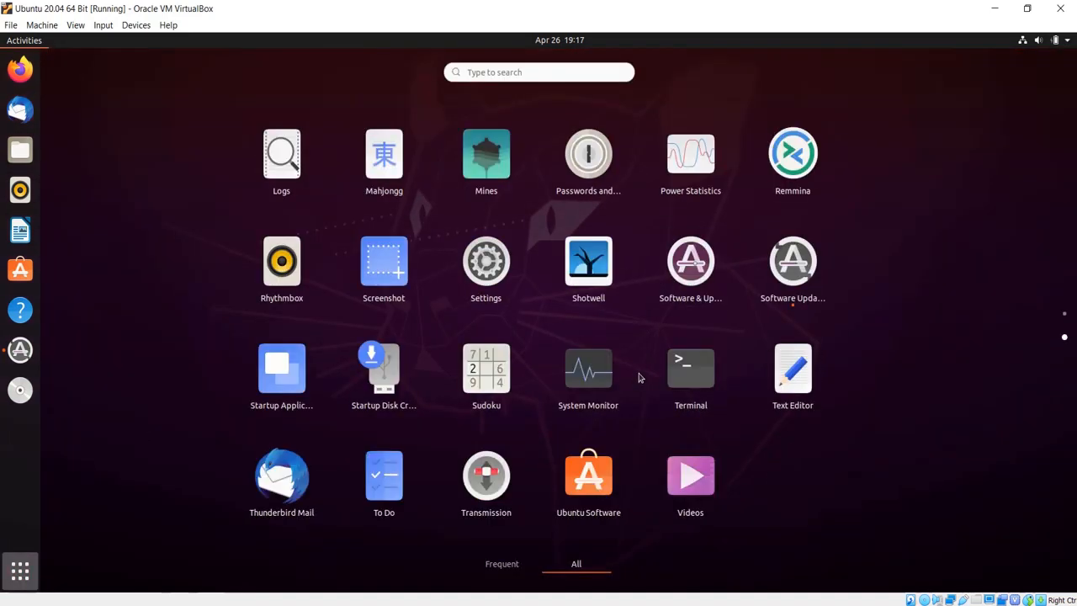
pyautogui.click(689, 371)
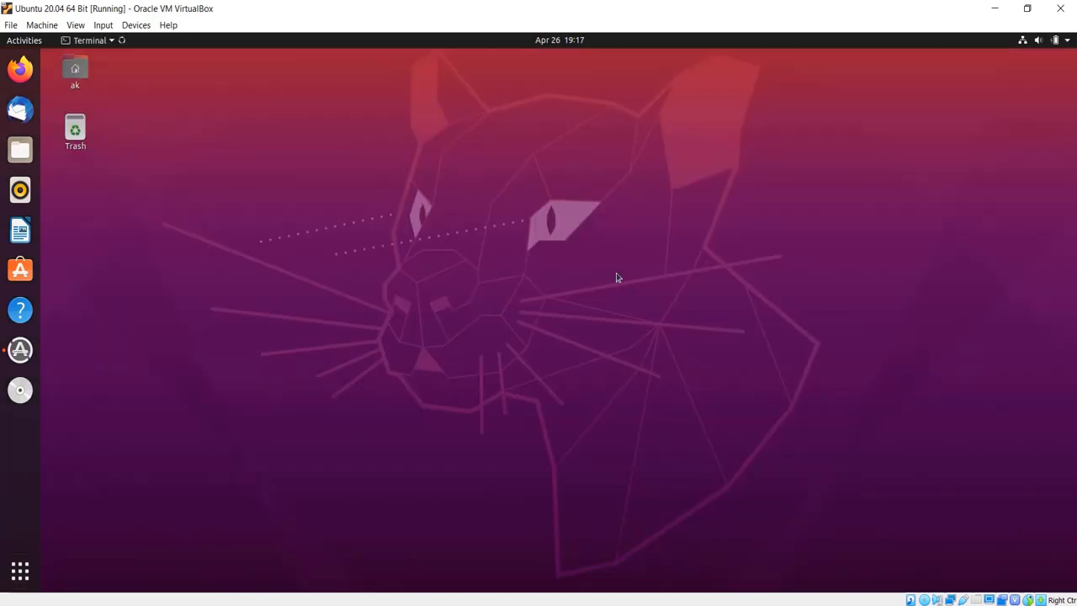
pyautogui.write('pwd')
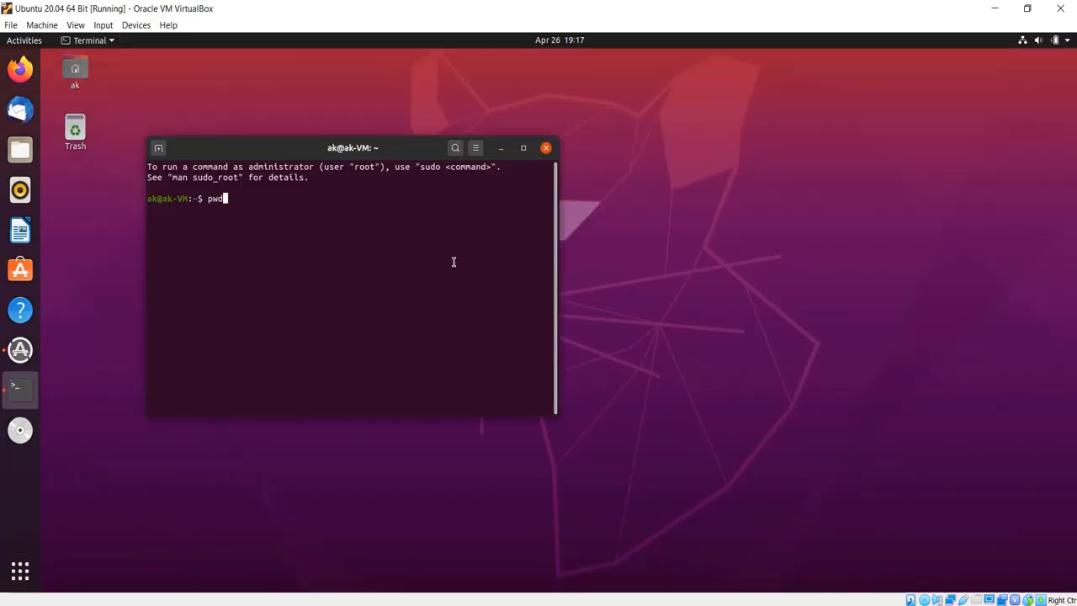
pyautogui.press('Return')
pyautogui.click(547, 149)
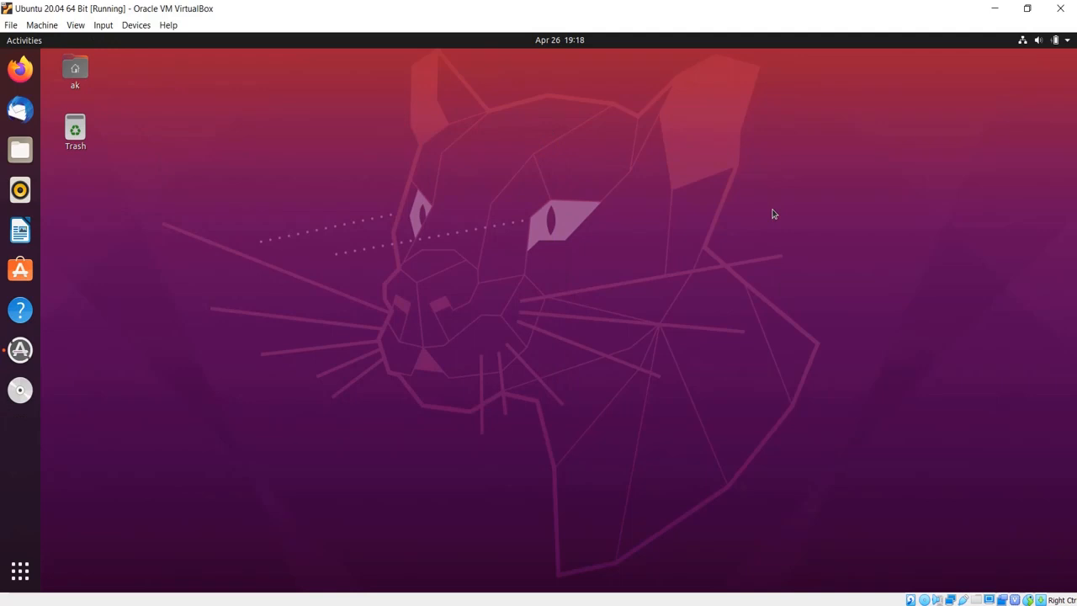